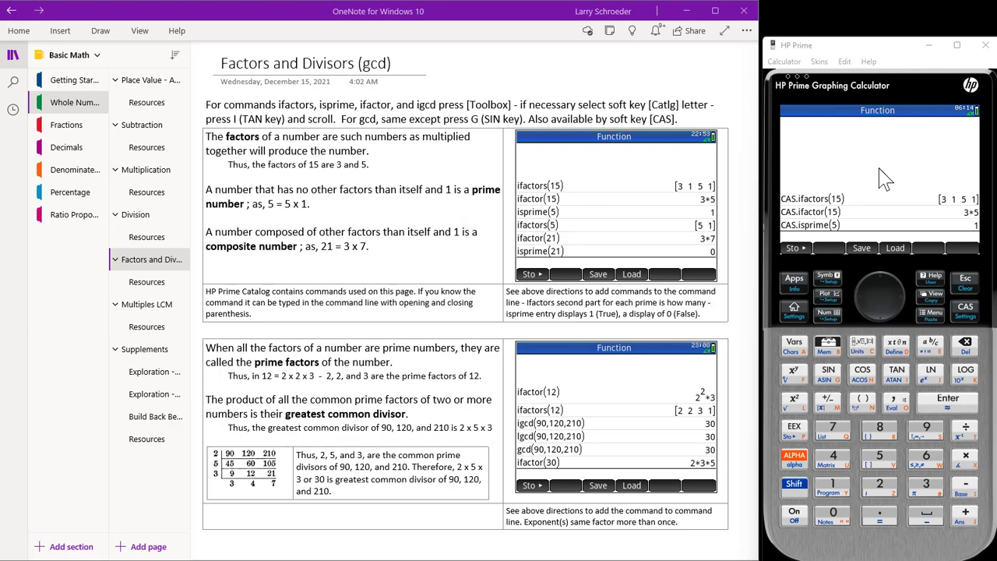
- Insert ifactors from the CAS Integer menu and evaluate ifactors(15) in Home, returning [3 1 5 1]
{"action": "left_click", "coordinate": [968, 319]}
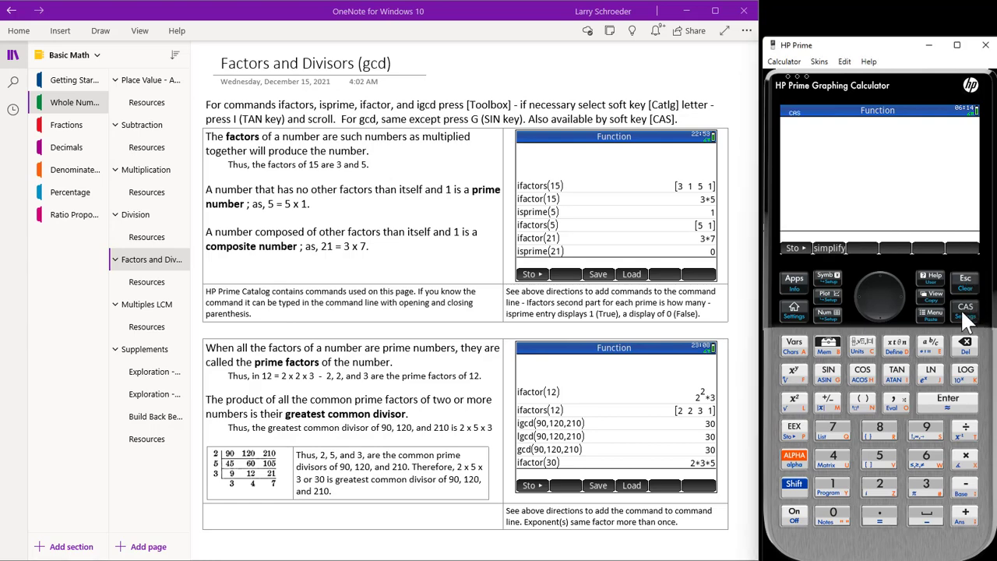
{"action": "left_click", "coordinate": [829, 347]}
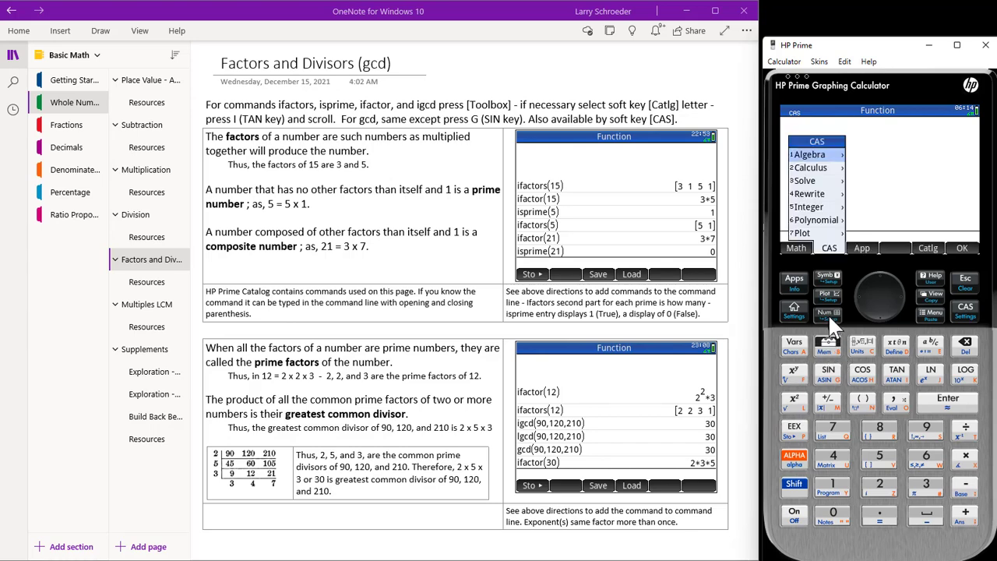
{"action": "left_click", "coordinate": [828, 209]}
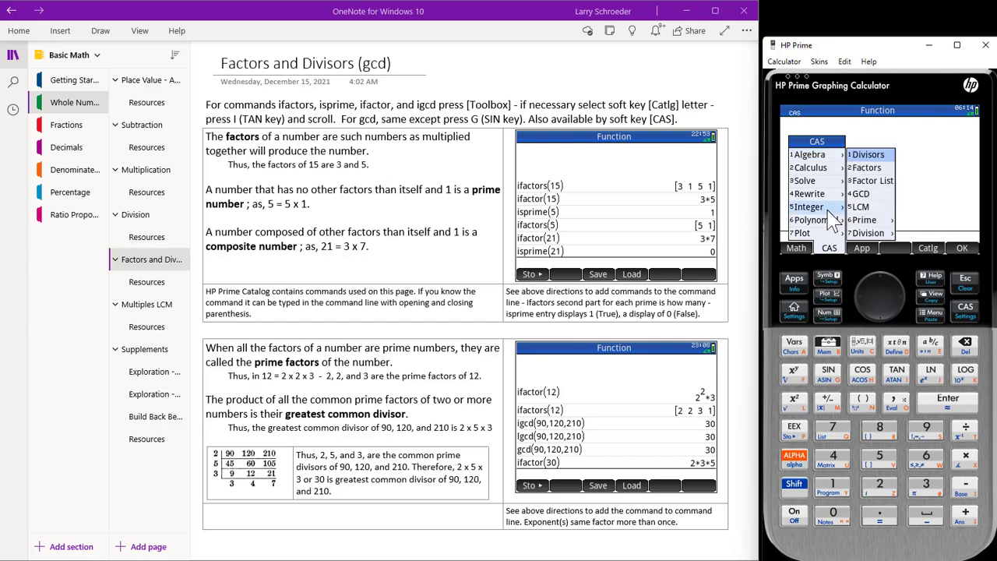
{"action": "left_click", "coordinate": [872, 183]}
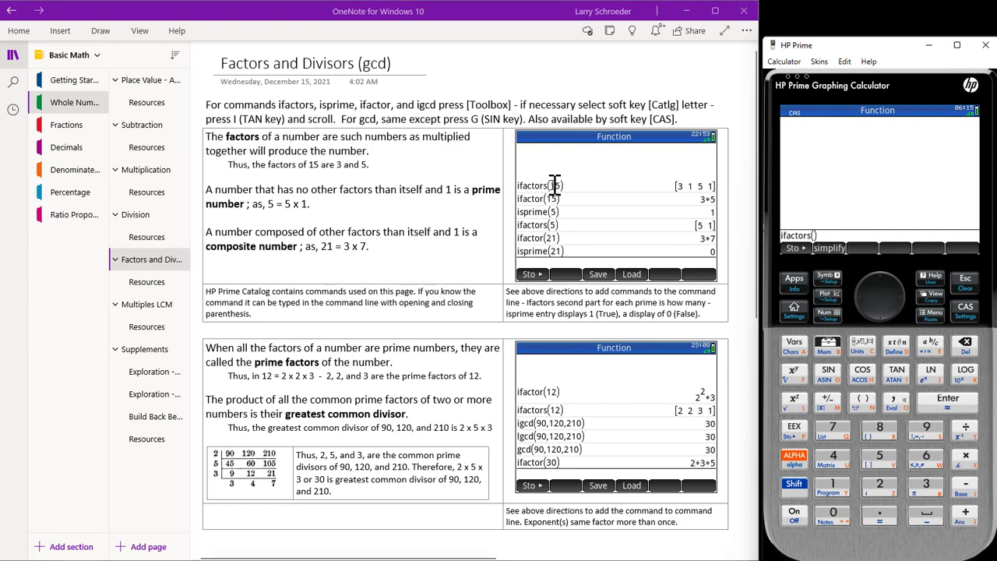
{"action": "left_click", "coordinate": [798, 308]}
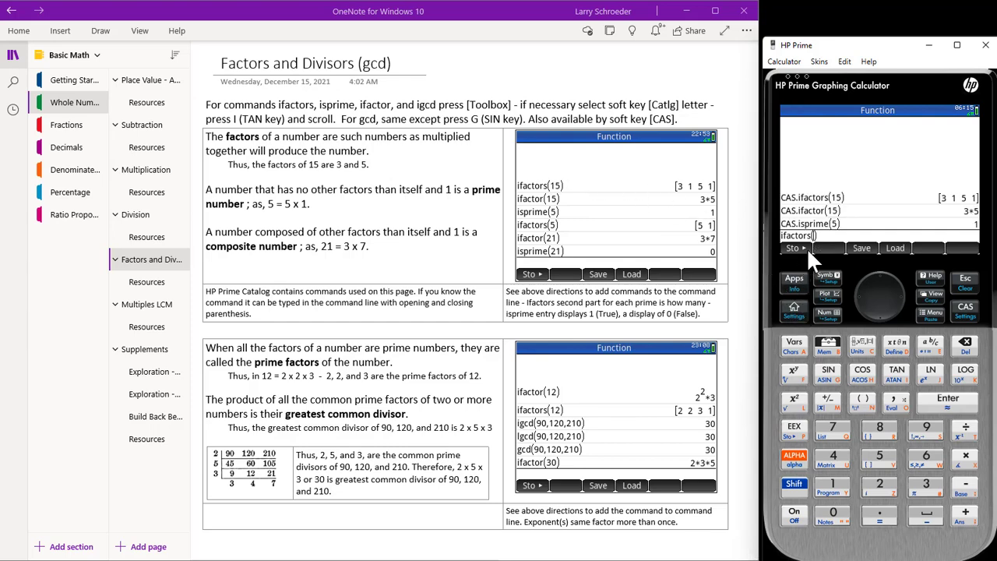
{"action": "left_click", "coordinate": [830, 488]}
{"action": "left_click", "coordinate": [882, 465]}
{"action": "left_click", "coordinate": [949, 410]}
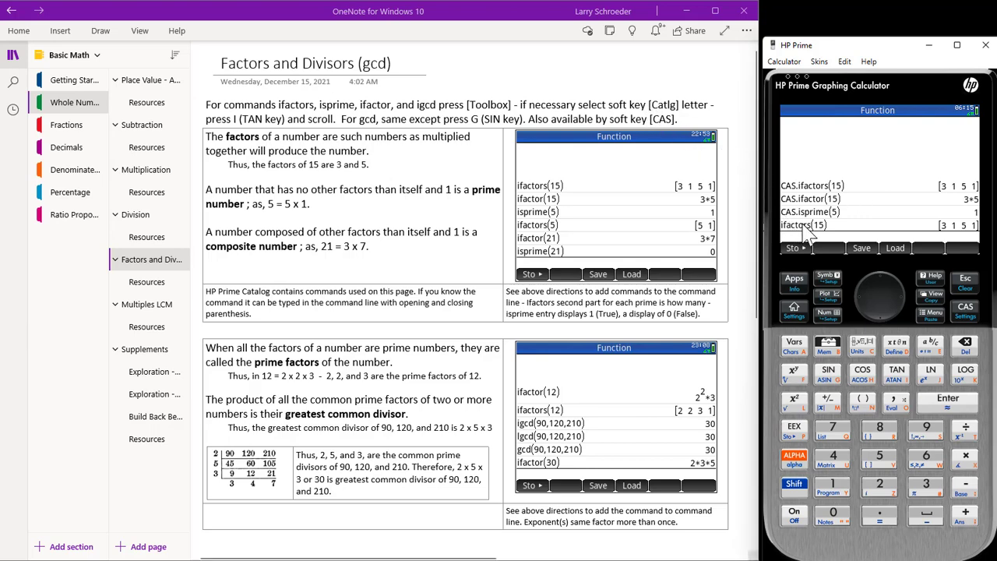
- Pick ifactor from the command catalog under I and evaluate ifactor(15), giving 3*5
{"action": "left_click", "coordinate": [676, 111]}
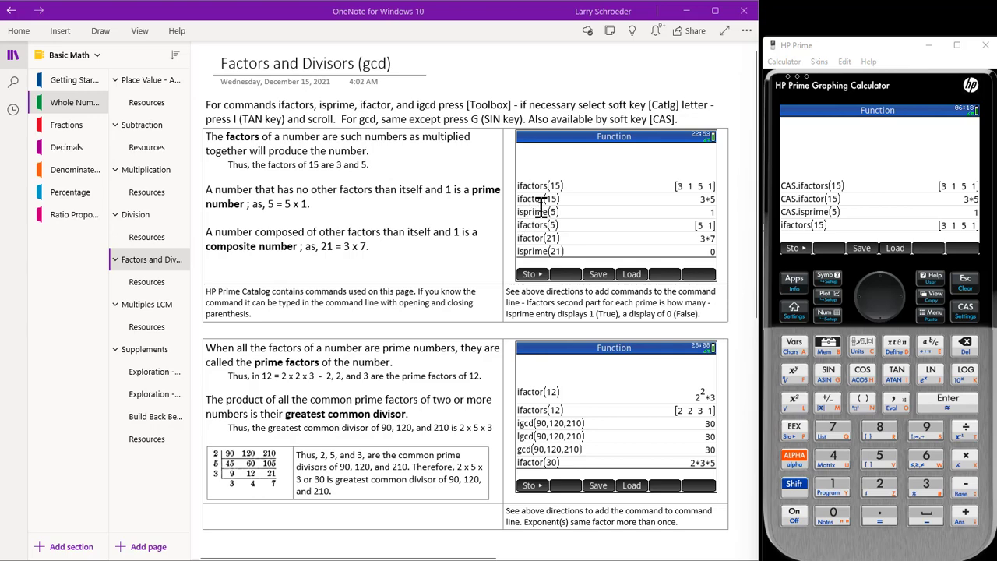
{"action": "left_click", "coordinate": [828, 348]}
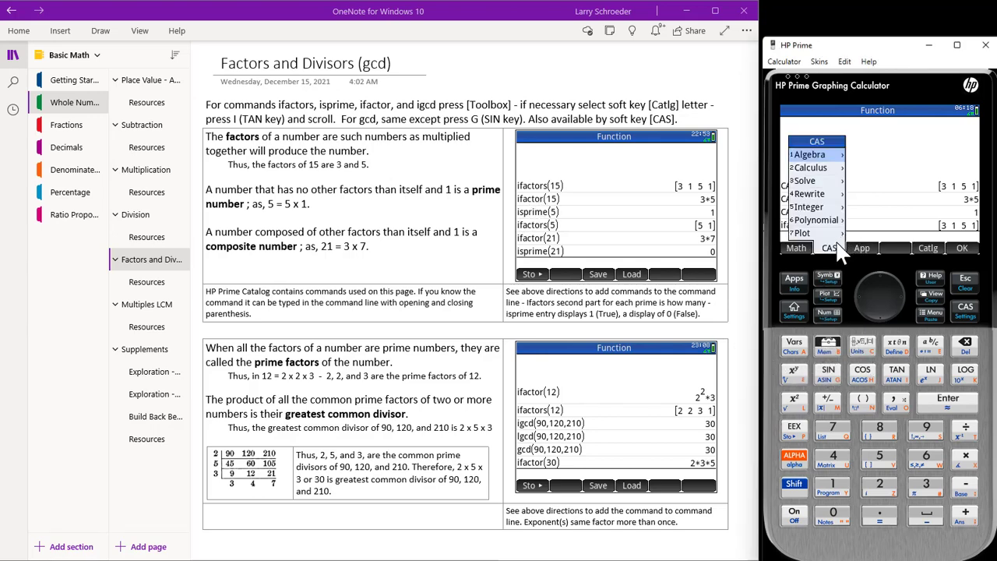
{"action": "left_click", "coordinate": [931, 244]}
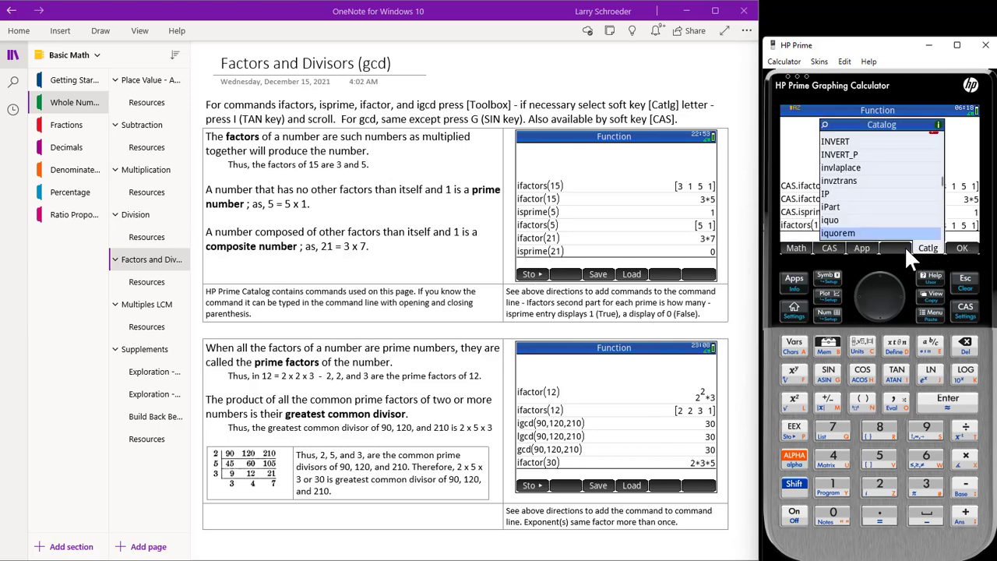
{"action": "left_click", "coordinate": [894, 383]}
{"action": "scroll", "coordinate": [917, 217], "scroll_direction": "up", "scroll_amount": 5}
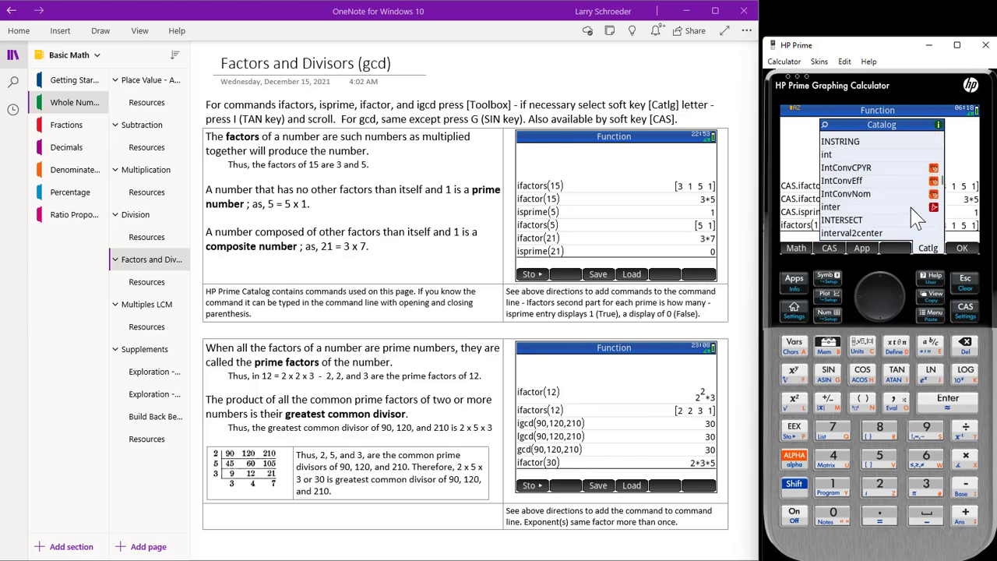
{"action": "scroll", "coordinate": [917, 216], "scroll_direction": "up", "scroll_amount": 5}
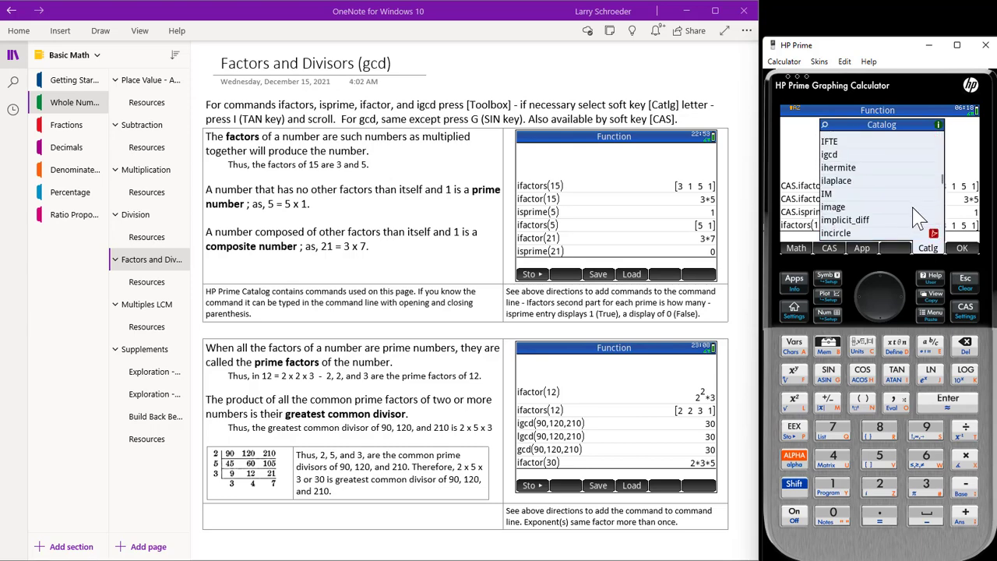
{"action": "scroll", "coordinate": [917, 217], "scroll_direction": "up", "scroll_amount": 4}
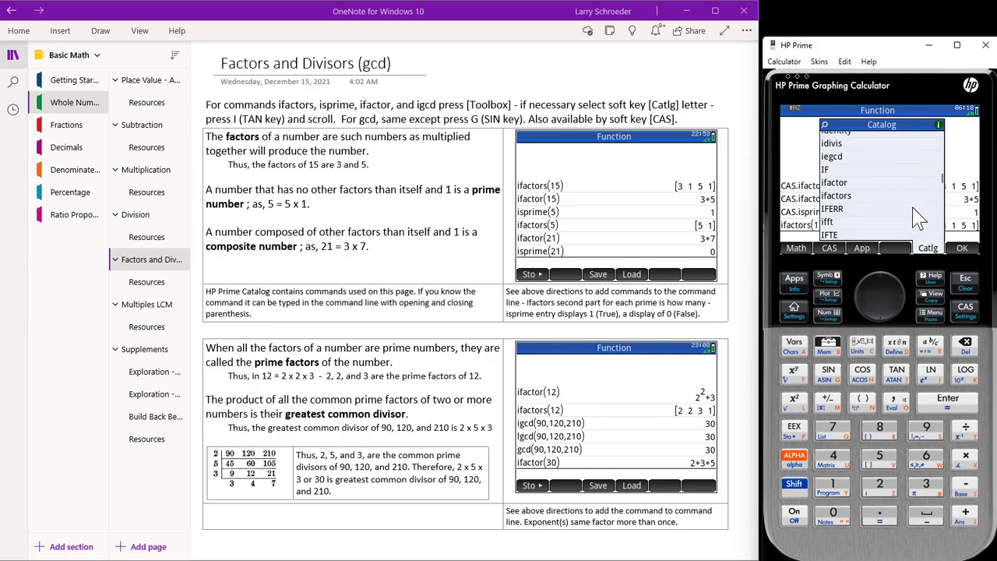
{"action": "left_click", "coordinate": [847, 188]}
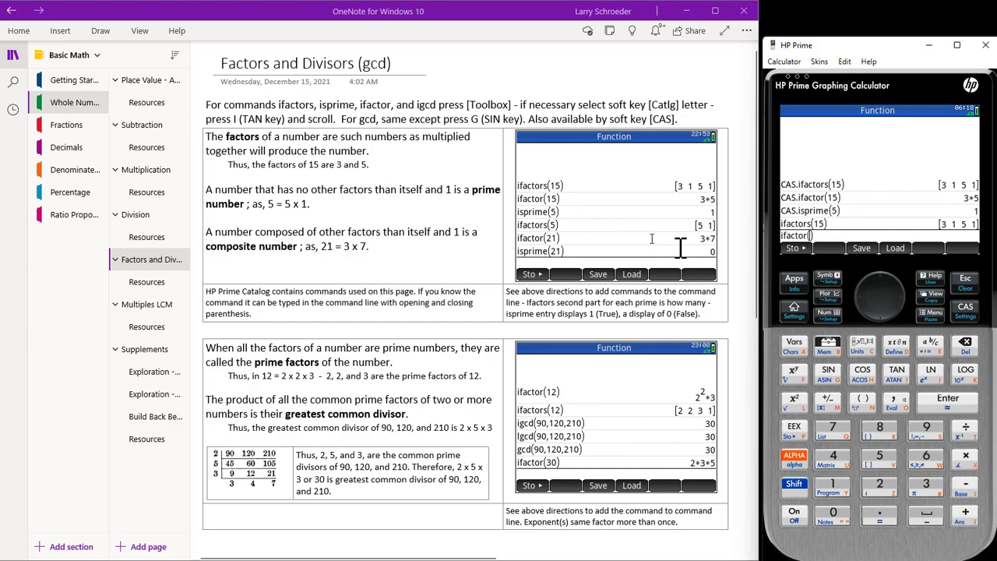
{"action": "left_click", "coordinate": [824, 482]}
{"action": "left_click", "coordinate": [885, 453]}
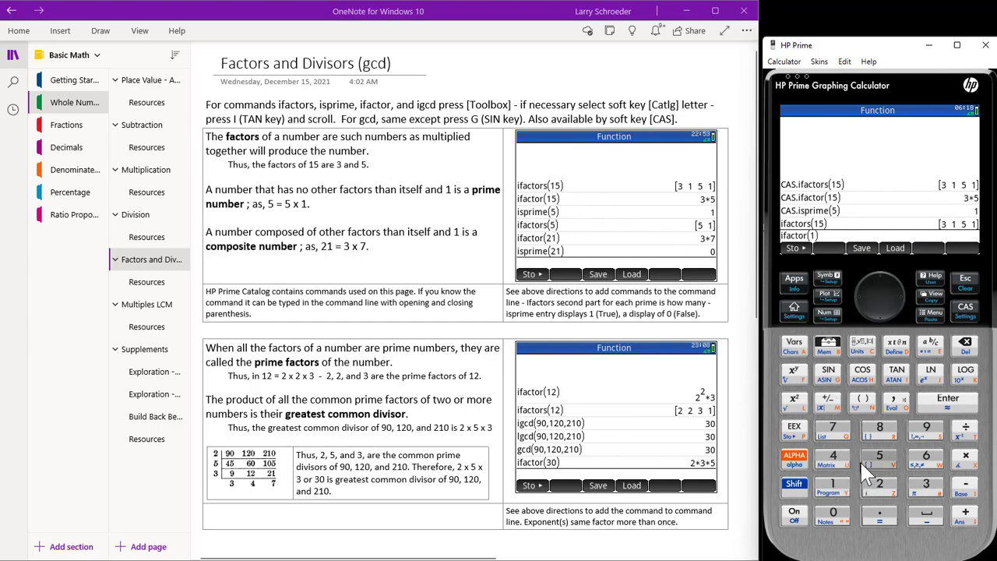
{"action": "left_click", "coordinate": [949, 404]}
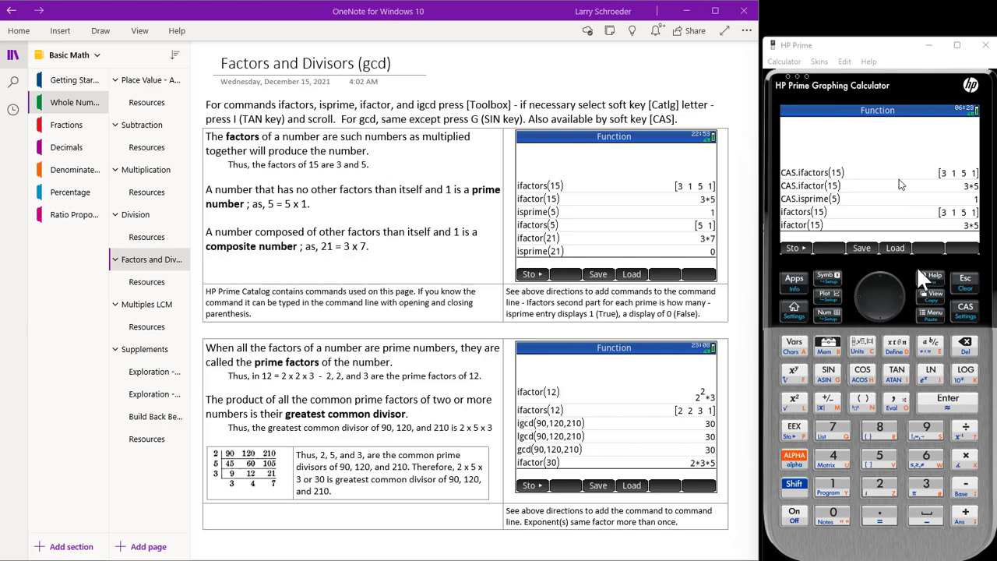
- Insert CAS.isprime() from the CAS Integer > Prime menu, leaving its parentheses empty
{"action": "left_click", "coordinate": [827, 342]}
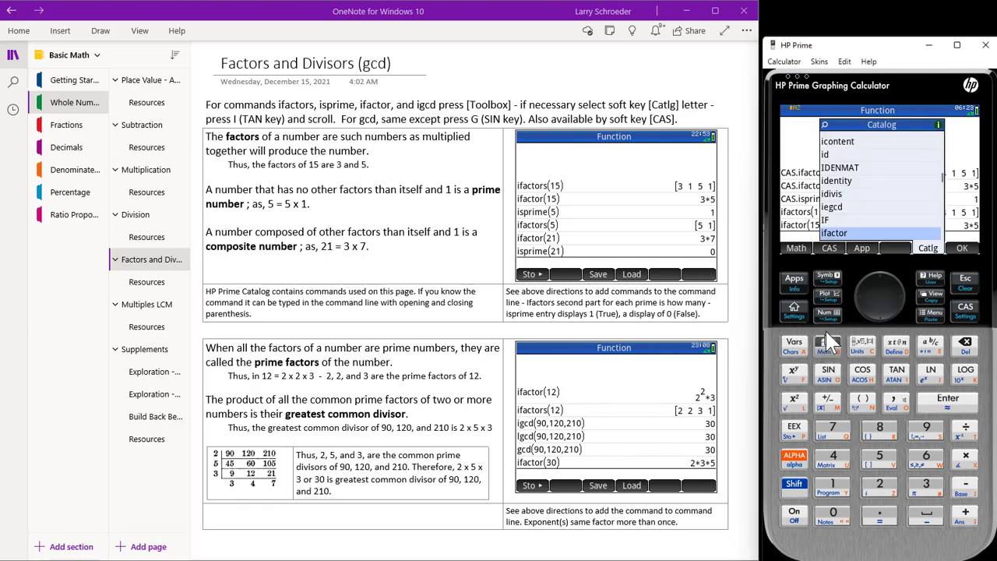
{"action": "left_click", "coordinate": [831, 245]}
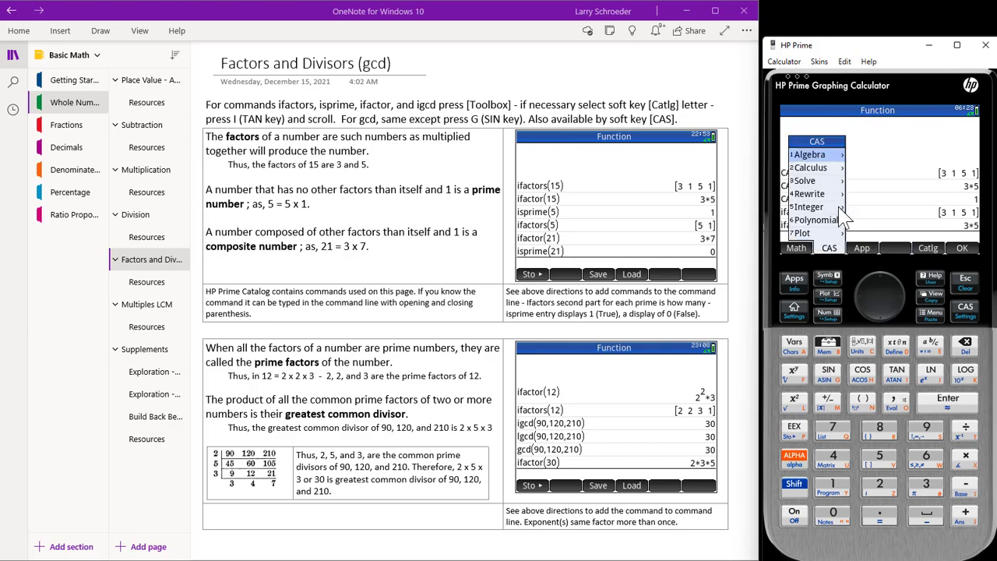
{"action": "left_click", "coordinate": [836, 208]}
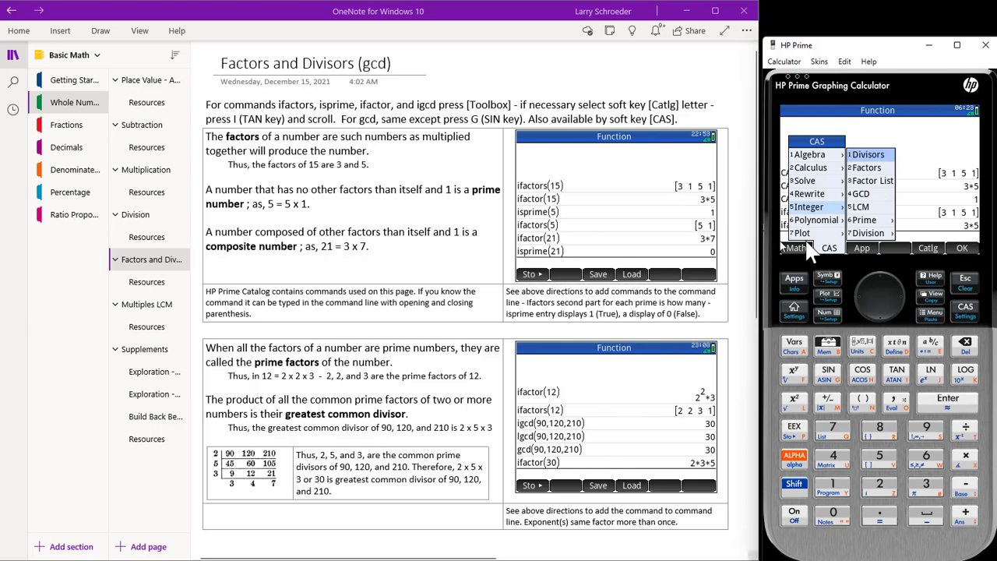
{"action": "left_click", "coordinate": [883, 221]}
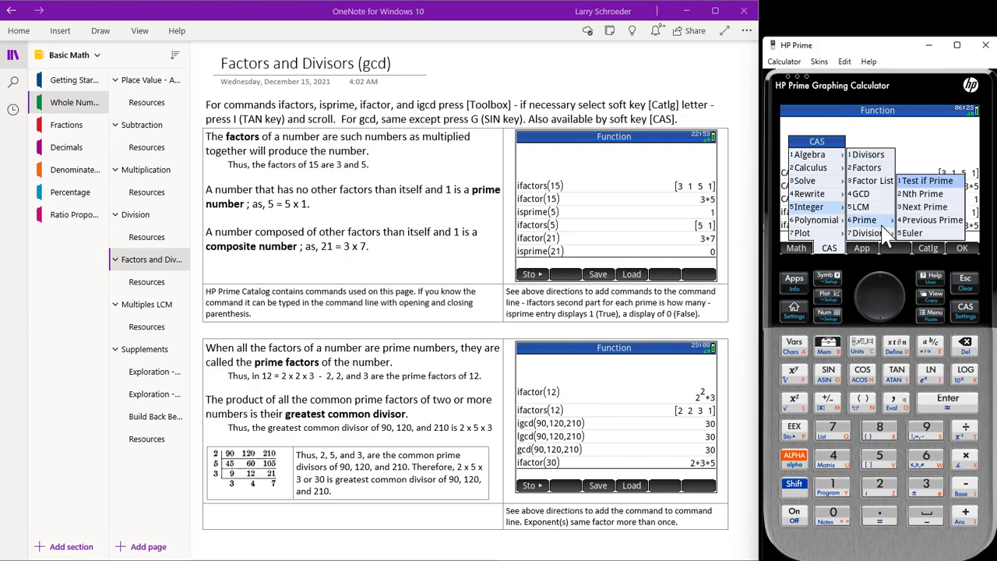
{"action": "left_click", "coordinate": [960, 185]}
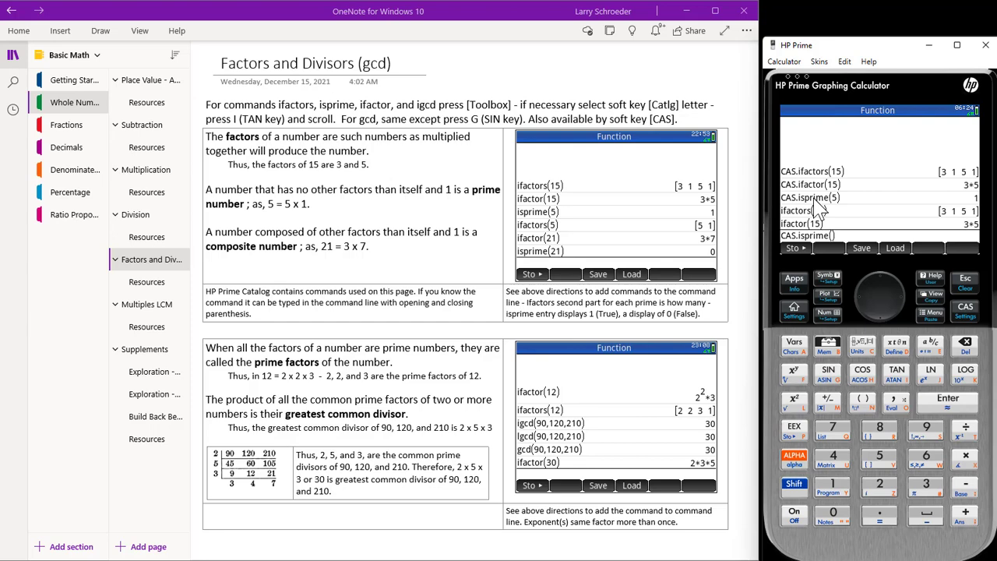
{"action": "left_click", "coordinate": [545, 116]}
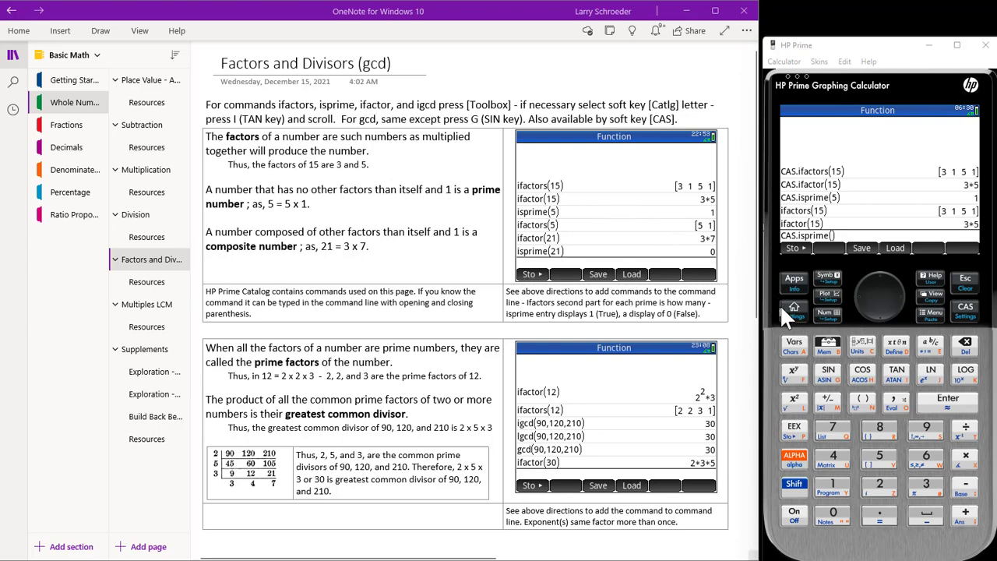
- Show the CAS Integer submenu with Divisors, Factors, Factor List, GCD, LCM, Prime and Division
{"action": "left_click", "coordinate": [828, 344]}
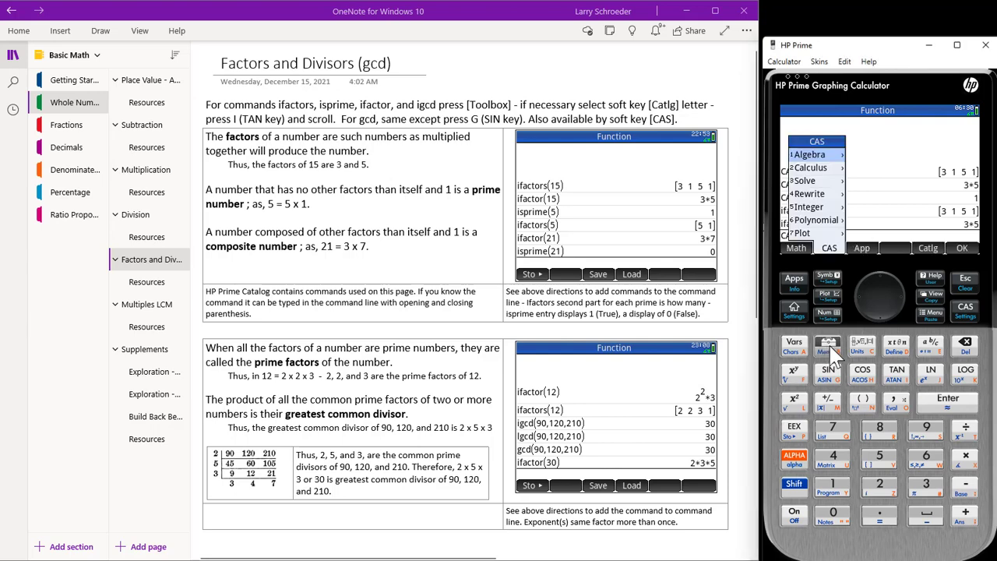
{"action": "left_click", "coordinate": [838, 210]}
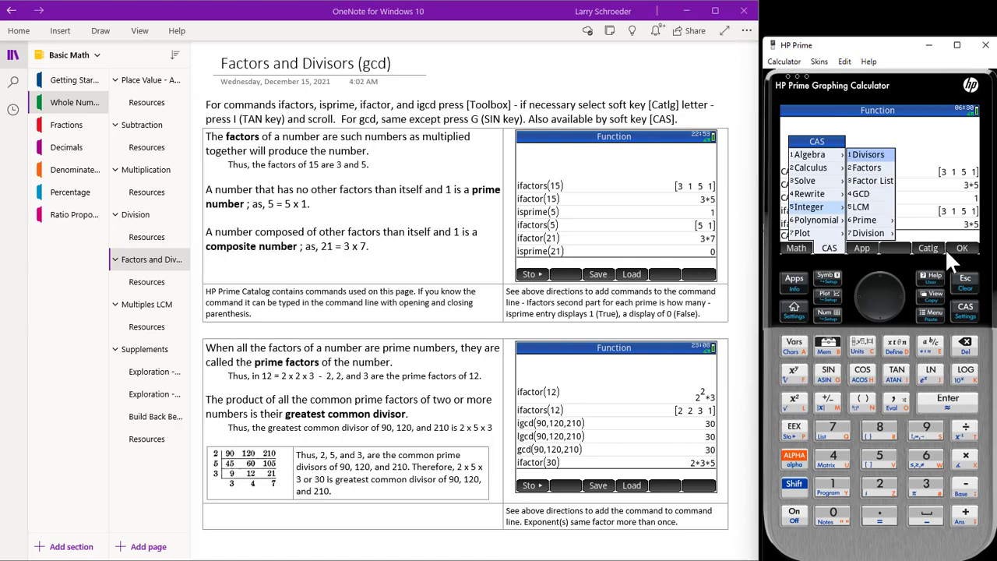
- Back out of the Integer submenu and CAS menu, keeping CAS.isprime() on the entry line
{"action": "left_click", "coordinate": [967, 281]}
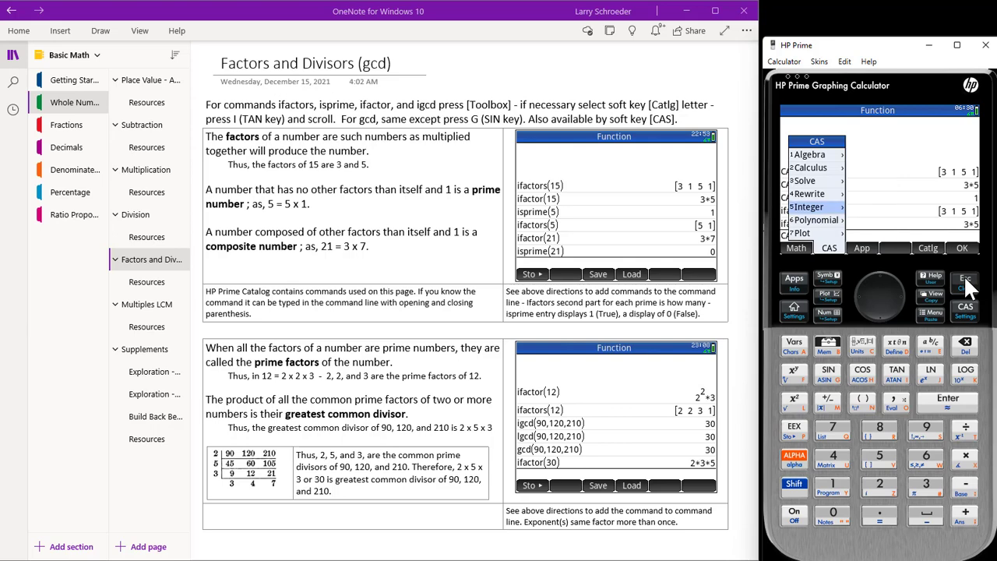
{"action": "left_click", "coordinate": [968, 282]}
{"action": "left_click", "coordinate": [377, 208]}
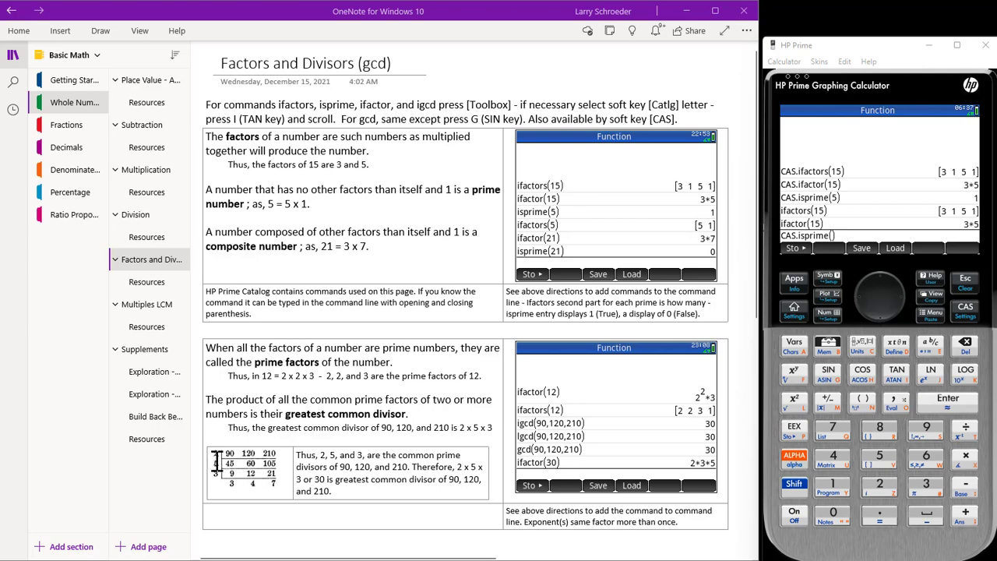
{"action": "left_click", "coordinate": [217, 463]}
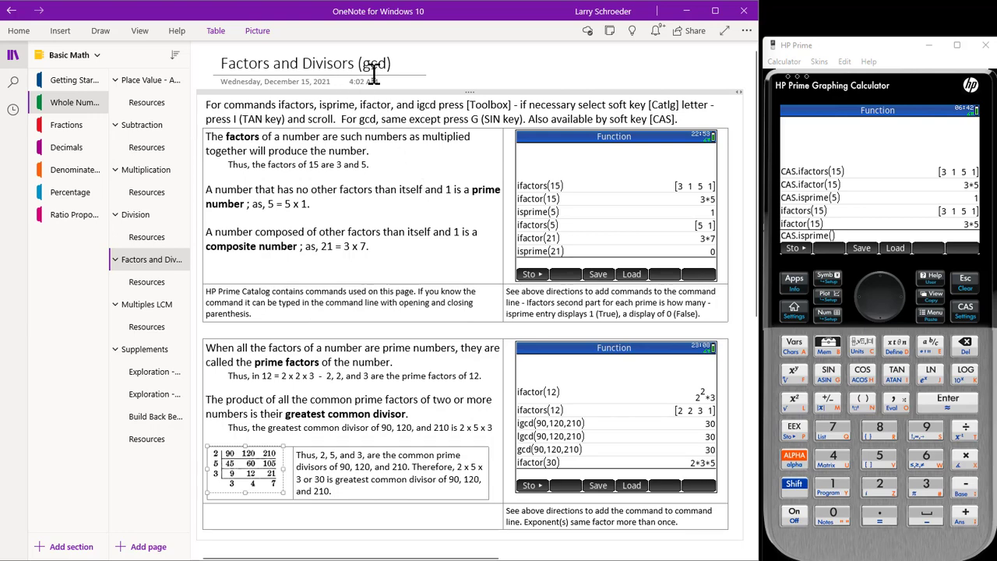
- Switch OneNote to the Multiples LCM page, clear the calculator, and run idivis(6) giving [1 2 3 6]
{"action": "key", "text": "ctrl+Page_Down"}
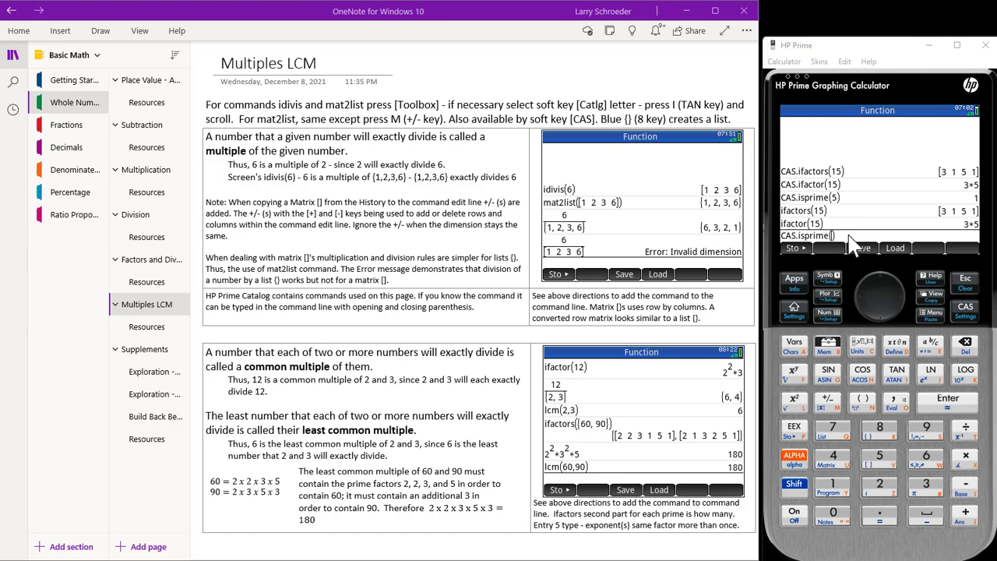
{"action": "left_click", "coordinate": [965, 280]}
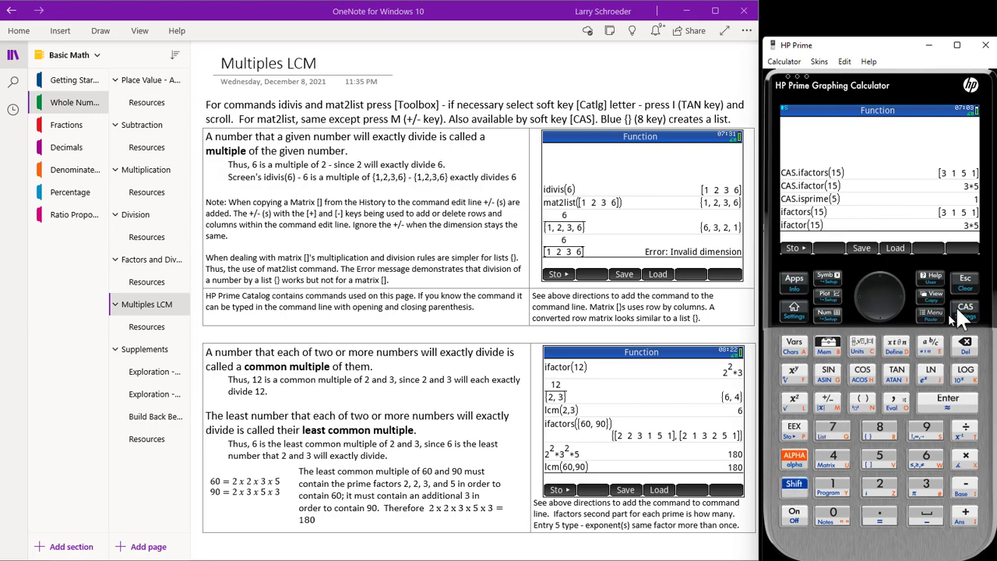
{"action": "left_click", "coordinate": [966, 288]}
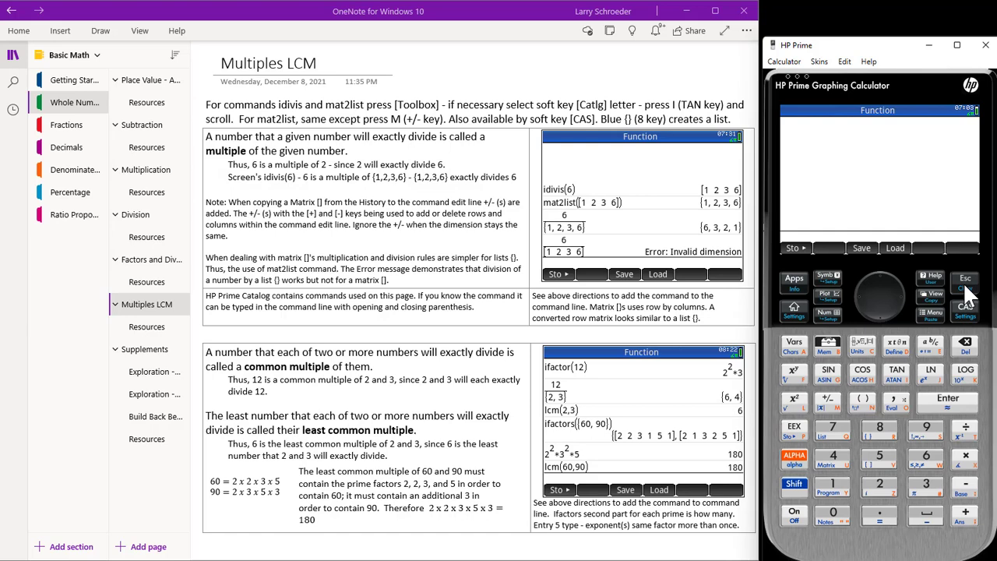
{"action": "type", "text": "idivis(6)"}
{"action": "key", "text": "Return"}
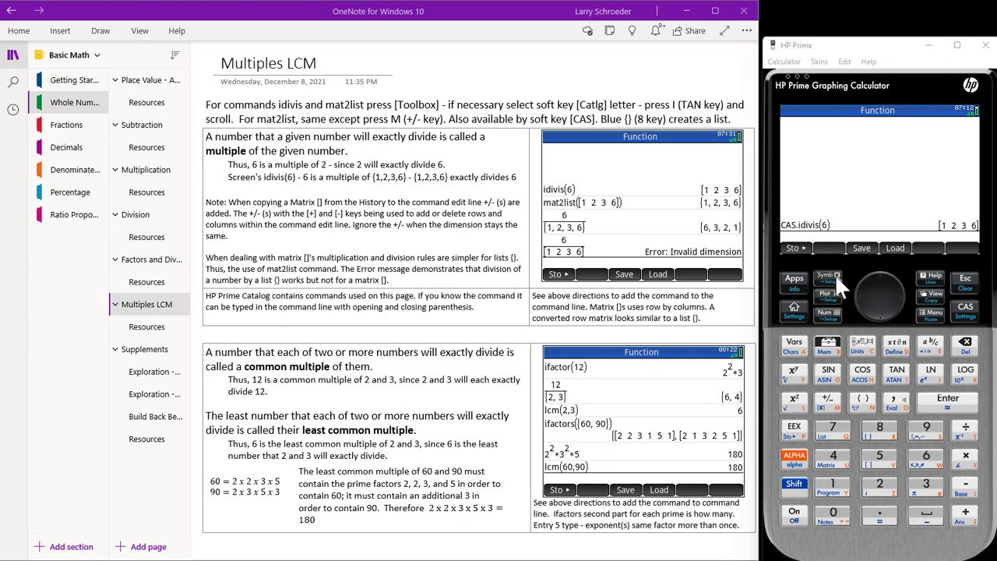
{"action": "left_click", "coordinate": [828, 345]}
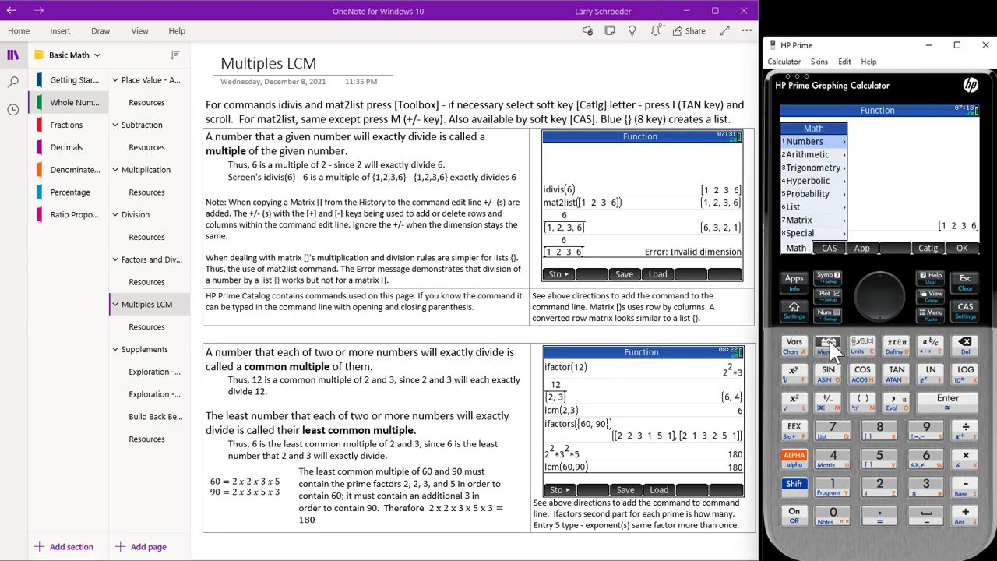
{"action": "left_click", "coordinate": [835, 247]}
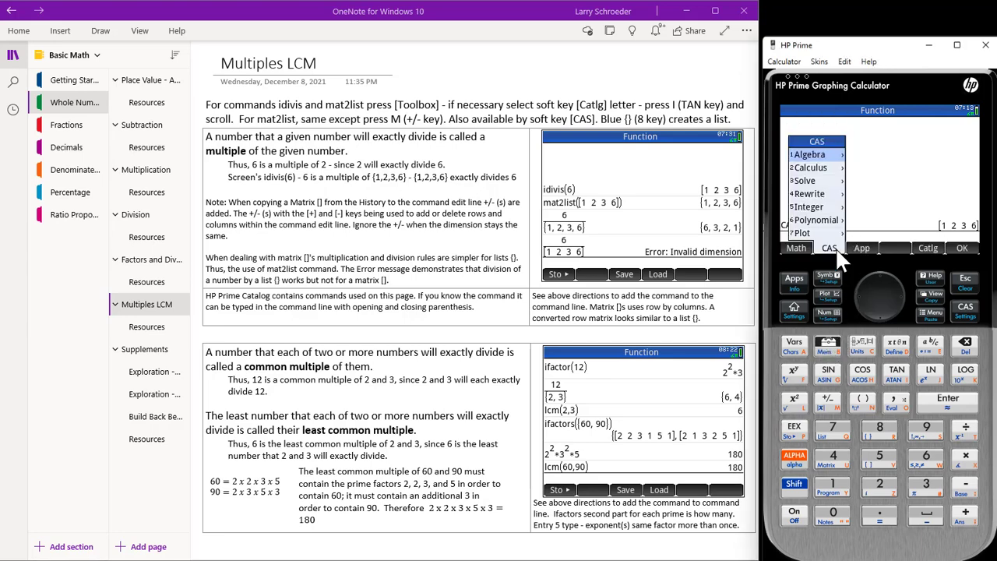
{"action": "left_click", "coordinate": [842, 207]}
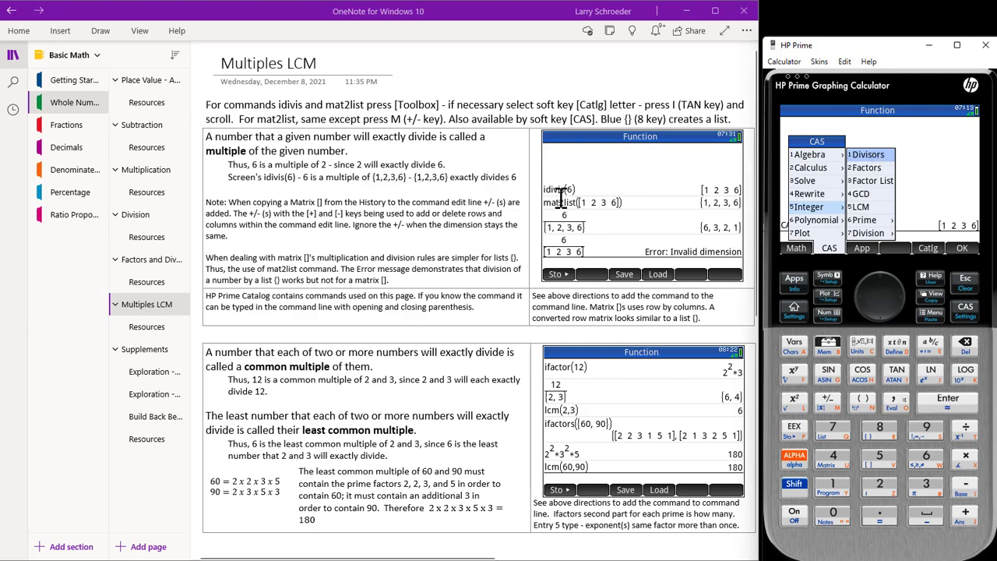
{"action": "left_click", "coordinate": [965, 284]}
{"action": "left_click", "coordinate": [965, 284]}
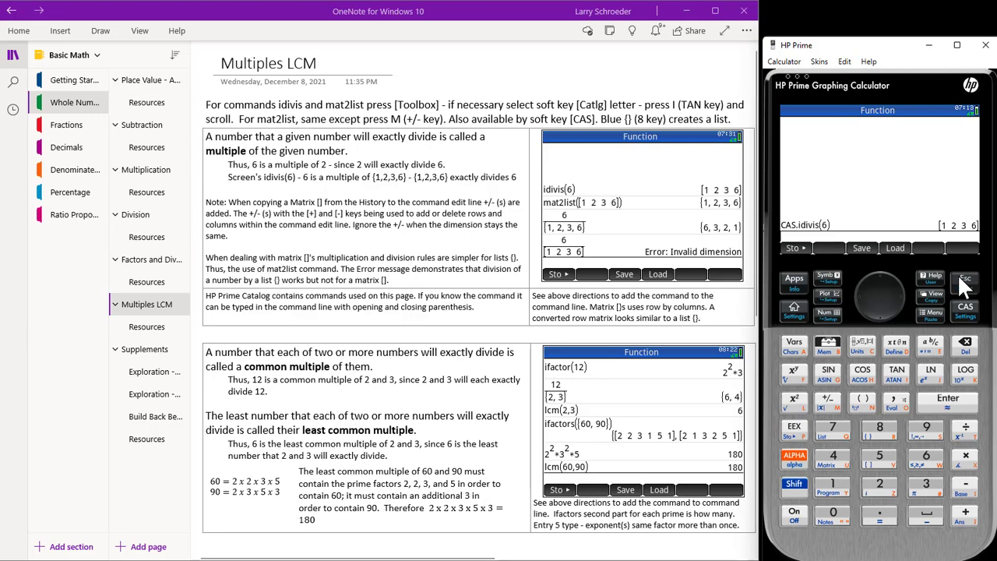
{"action": "left_click", "coordinate": [634, 169]}
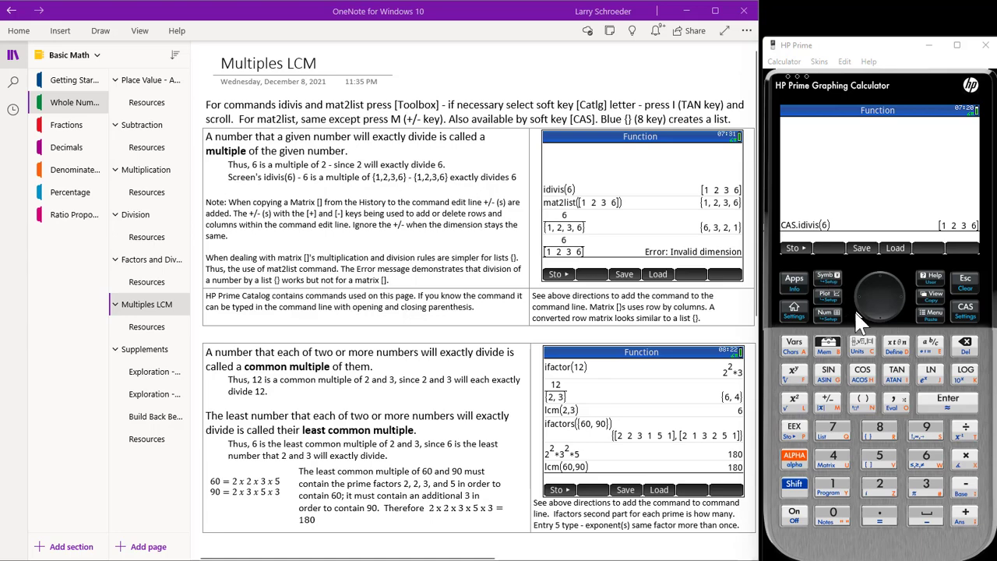
- Find mat2list in the catalog under M and display its help page
{"action": "left_click", "coordinate": [828, 349]}
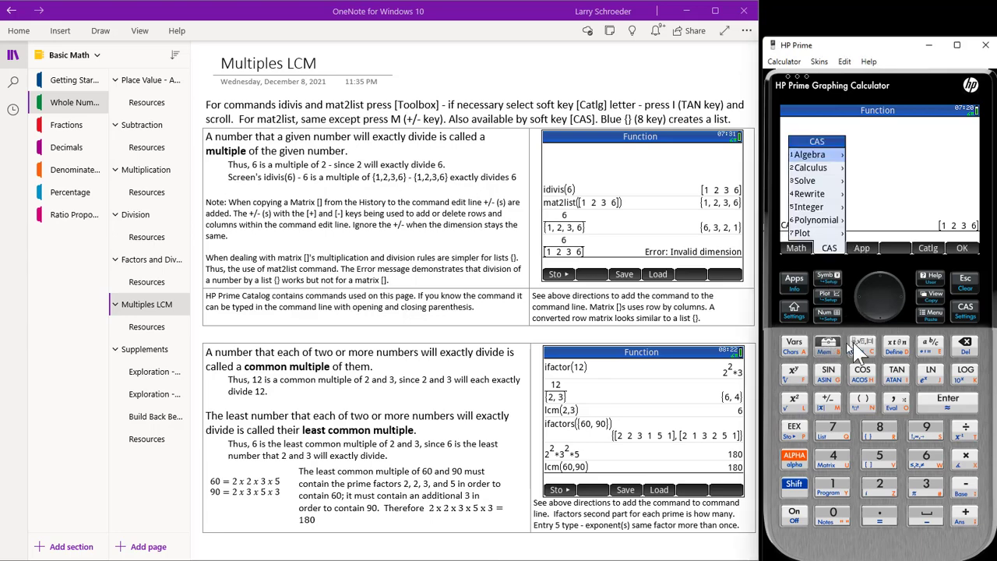
{"action": "left_click", "coordinate": [931, 244]}
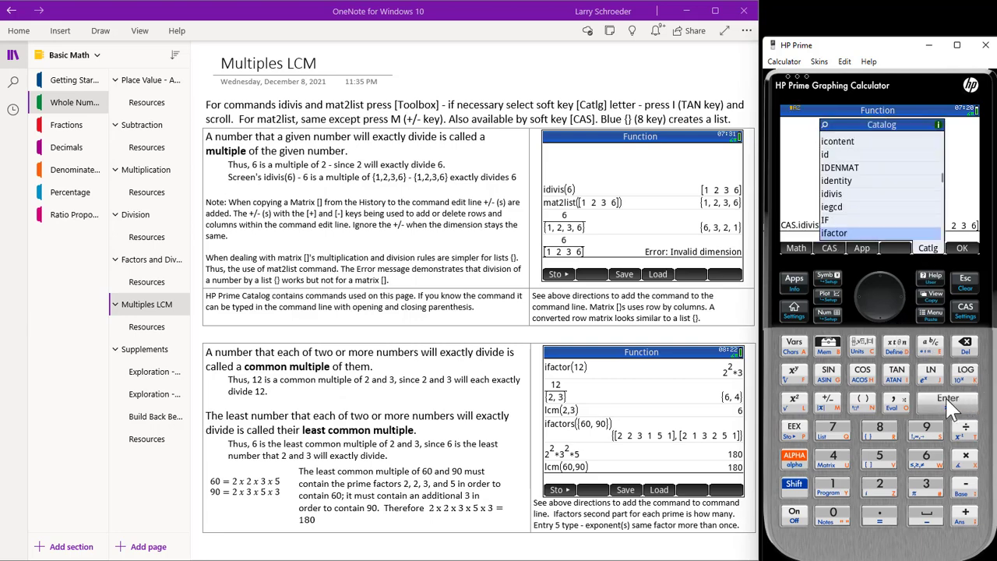
{"action": "left_click", "coordinate": [827, 401]}
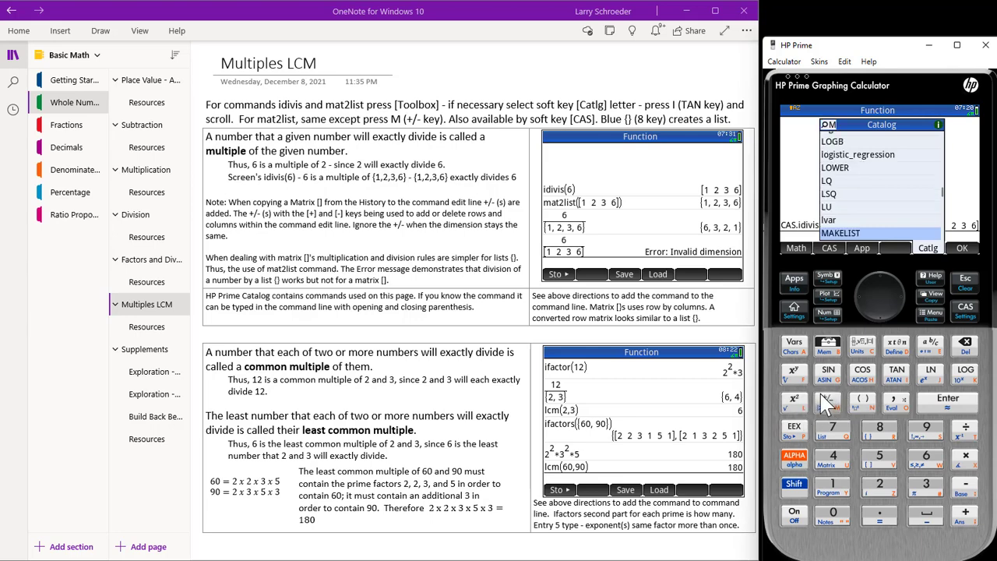
{"action": "scroll", "coordinate": [904, 209], "scroll_direction": "down", "scroll_amount": 2}
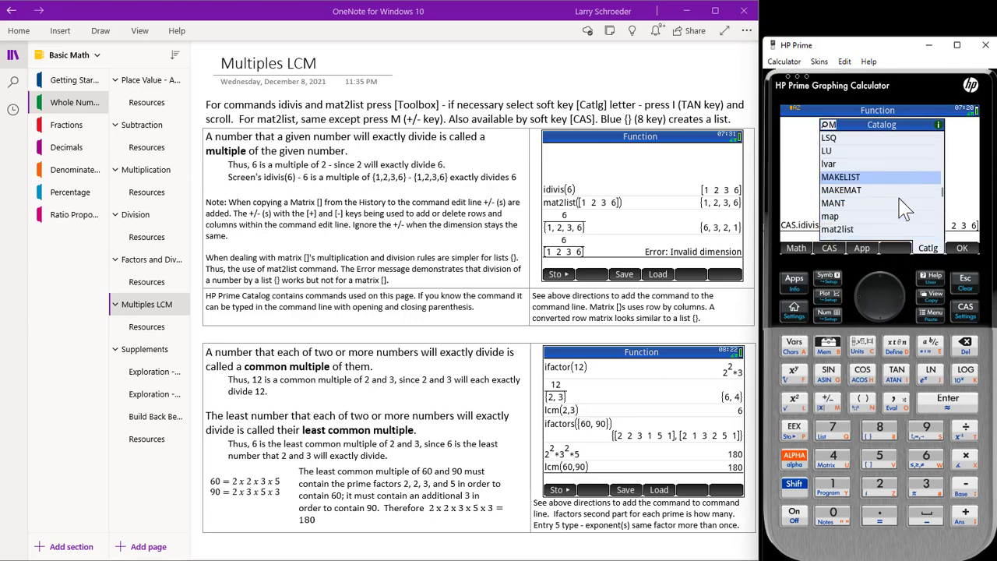
{"action": "scroll", "coordinate": [903, 209], "scroll_direction": "down", "scroll_amount": 1}
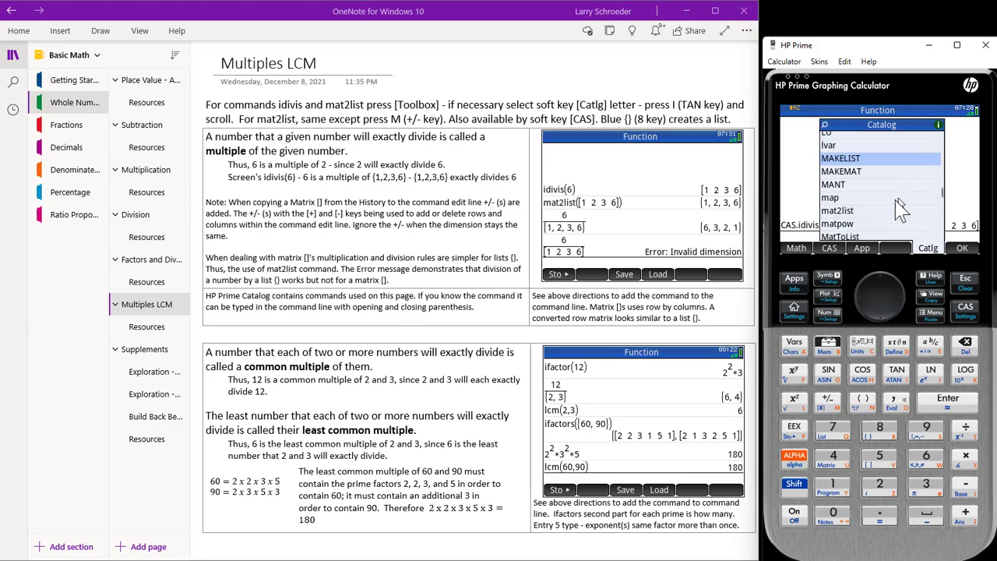
{"action": "left_click", "coordinate": [851, 213]}
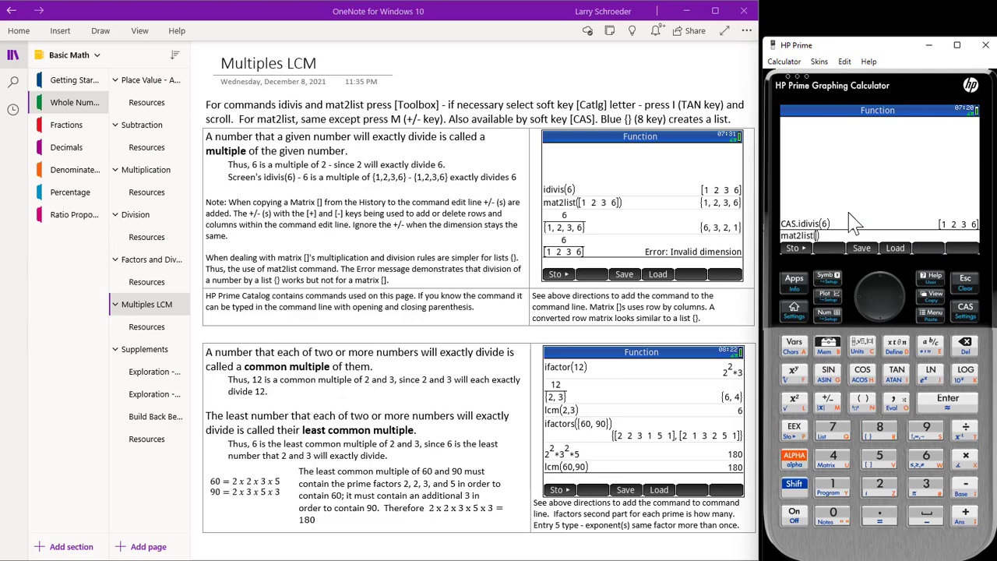
{"action": "left_click", "coordinate": [931, 275]}
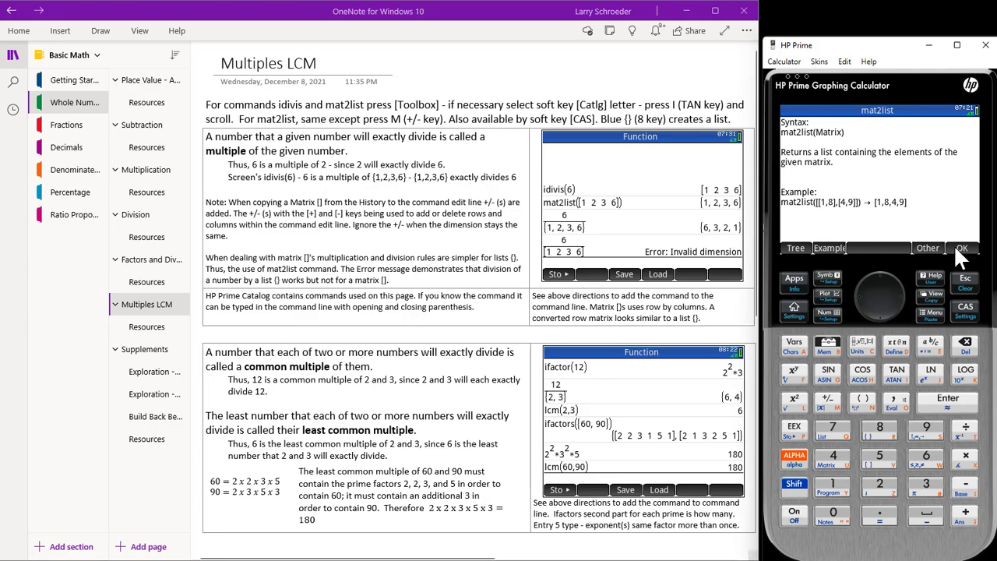
{"action": "left_click", "coordinate": [953, 245]}
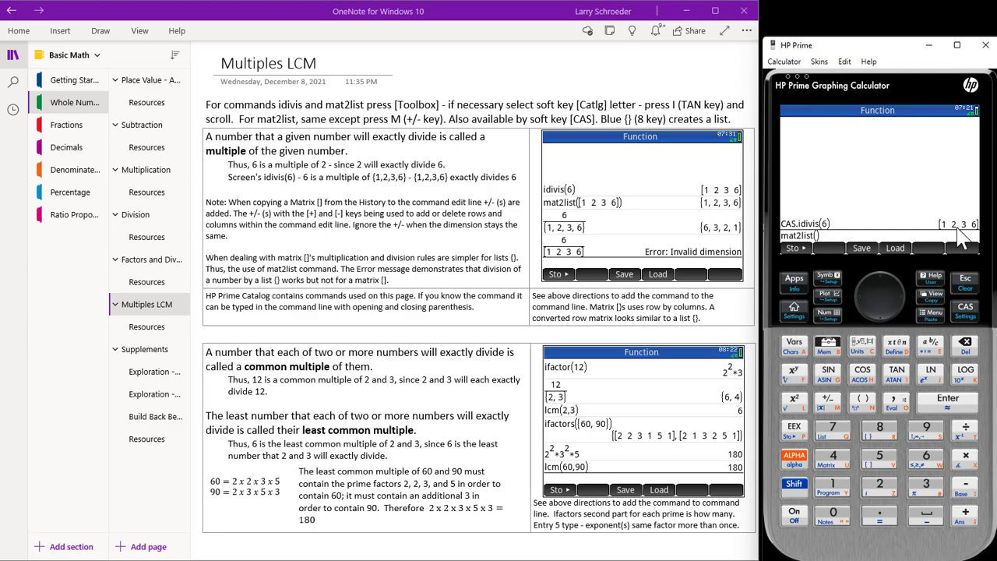
{"action": "left_click", "coordinate": [964, 226]}
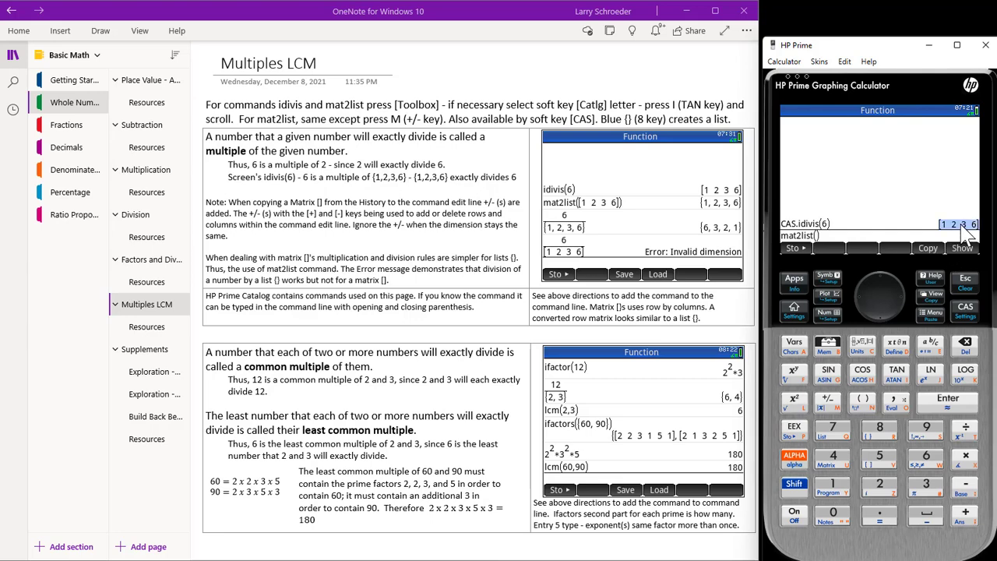
{"action": "left_click", "coordinate": [924, 248]}
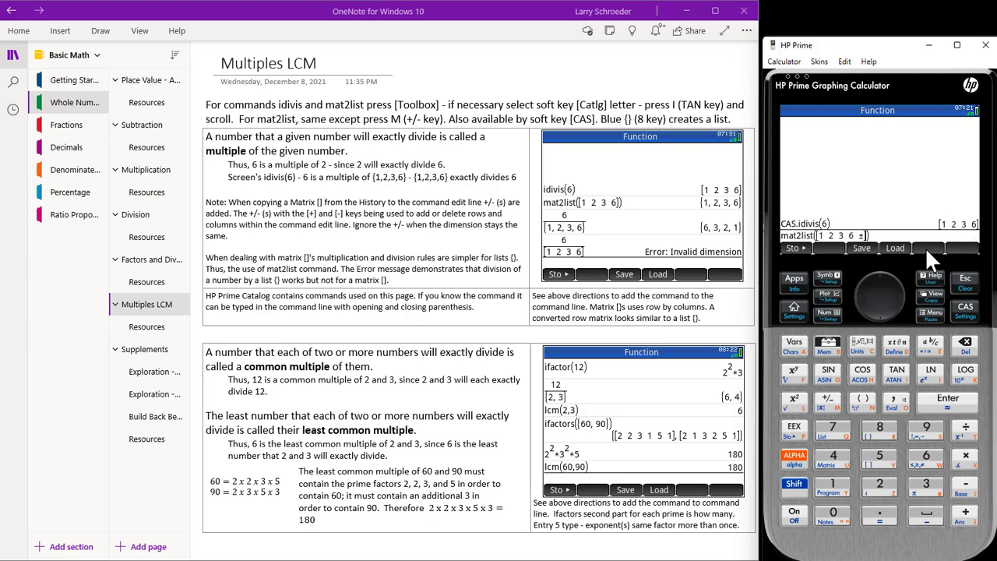
{"action": "left_click", "coordinate": [950, 410]}
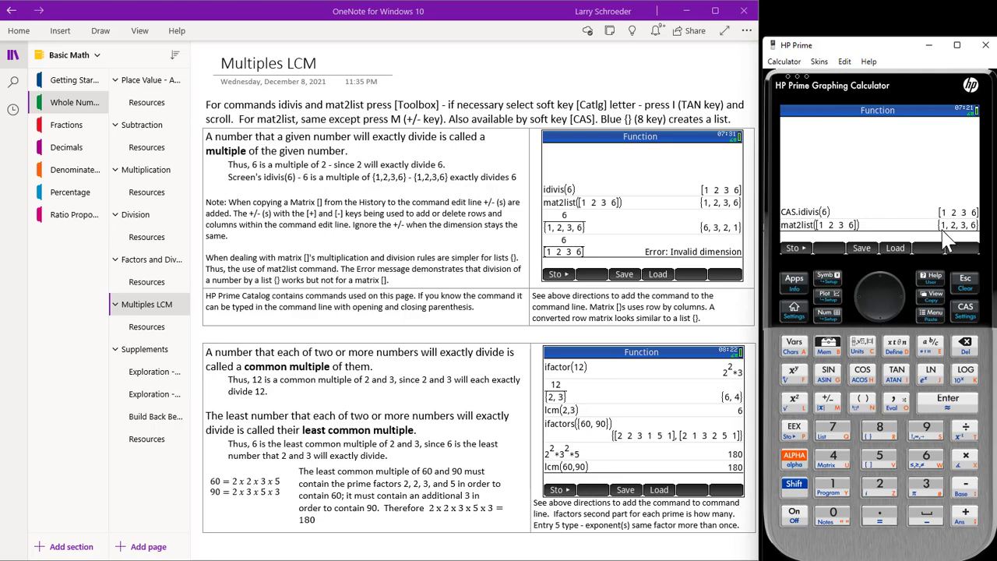
{"action": "left_click", "coordinate": [714, 196]}
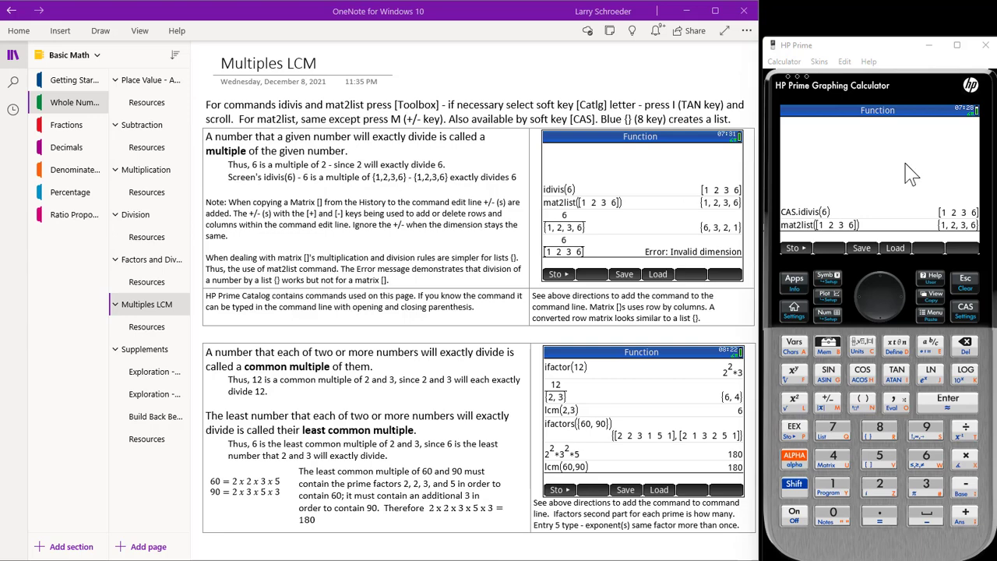
- Compute 6 divided by the copied history list {1,2,3,6}, returning {6, 3, 2, 1}
{"action": "left_click", "coordinate": [930, 455]}
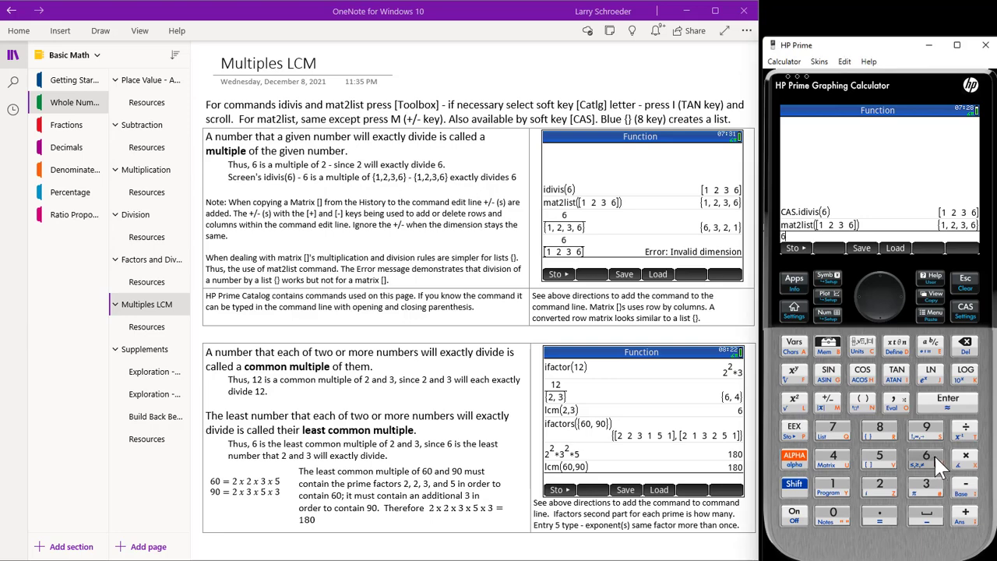
{"action": "left_click", "coordinate": [965, 430]}
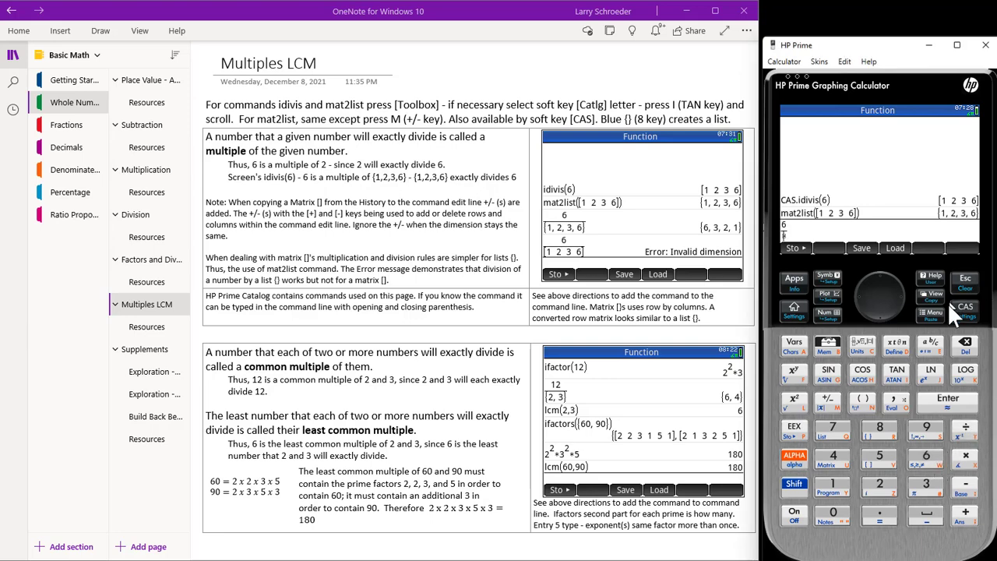
{"action": "left_click", "coordinate": [955, 217]}
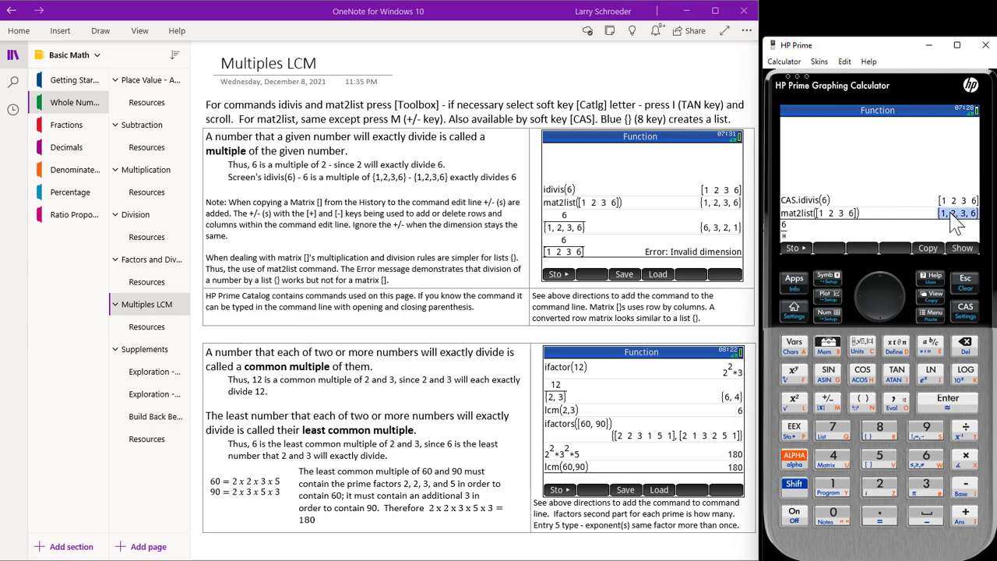
{"action": "left_click", "coordinate": [920, 243]}
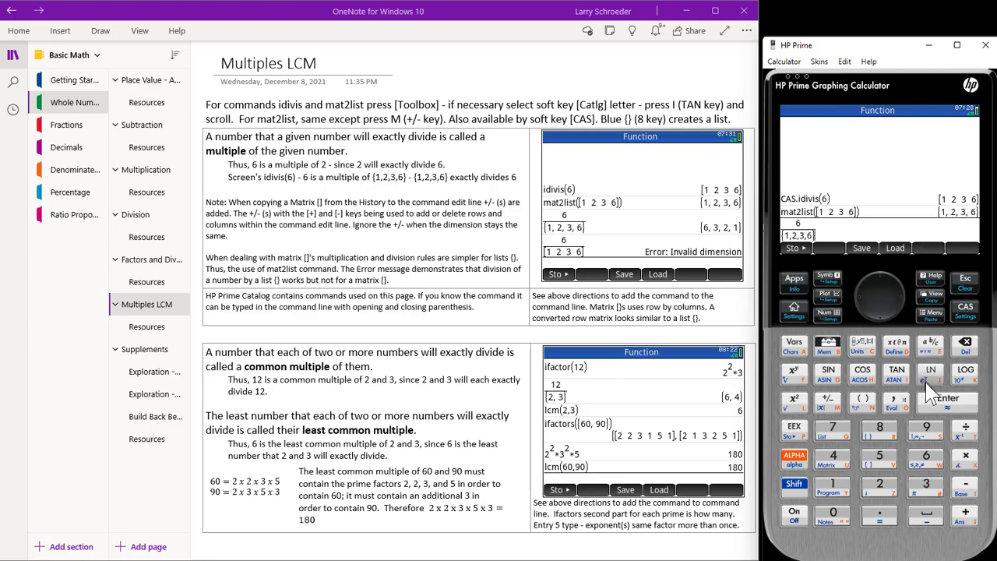
{"action": "left_click", "coordinate": [942, 401]}
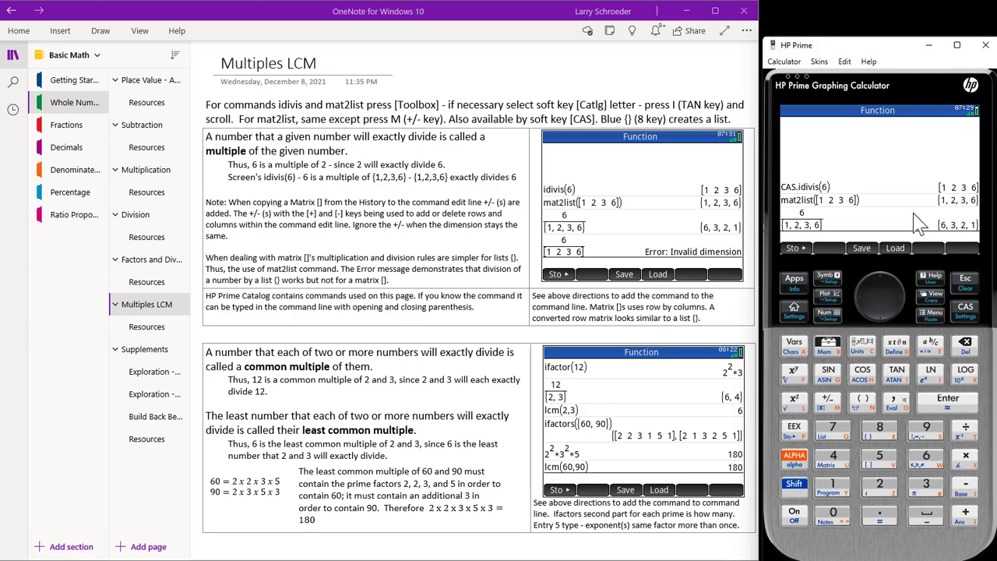
- Clear the calculator's history with Shift+Esc
{"action": "left_click", "coordinate": [354, 336]}
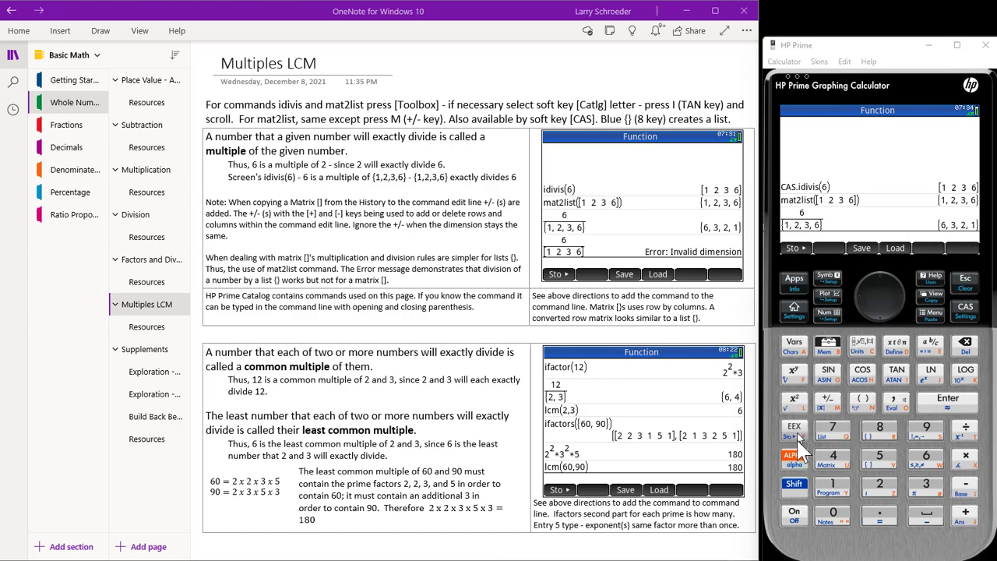
{"action": "left_click", "coordinate": [794, 484]}
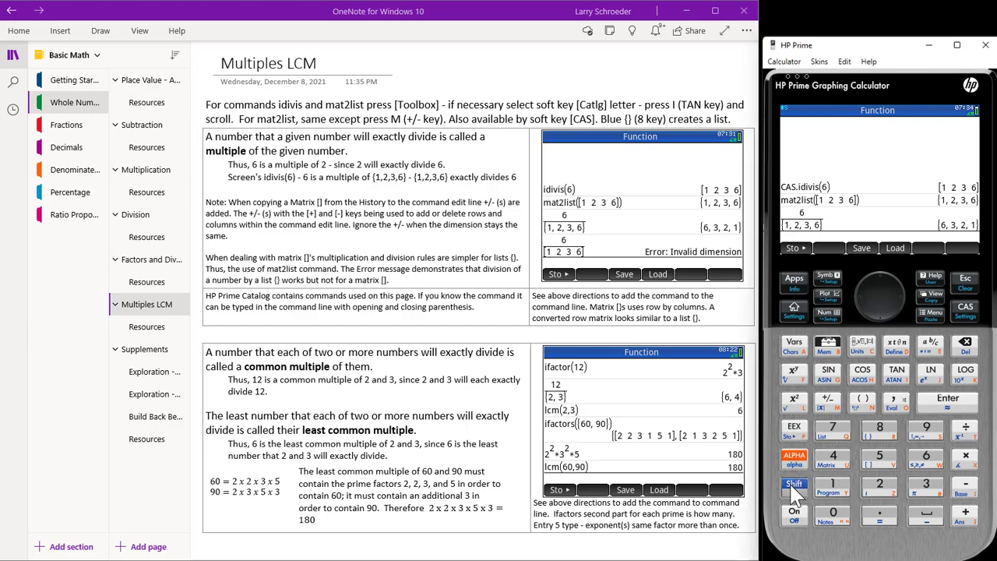
{"action": "left_click", "coordinate": [965, 284]}
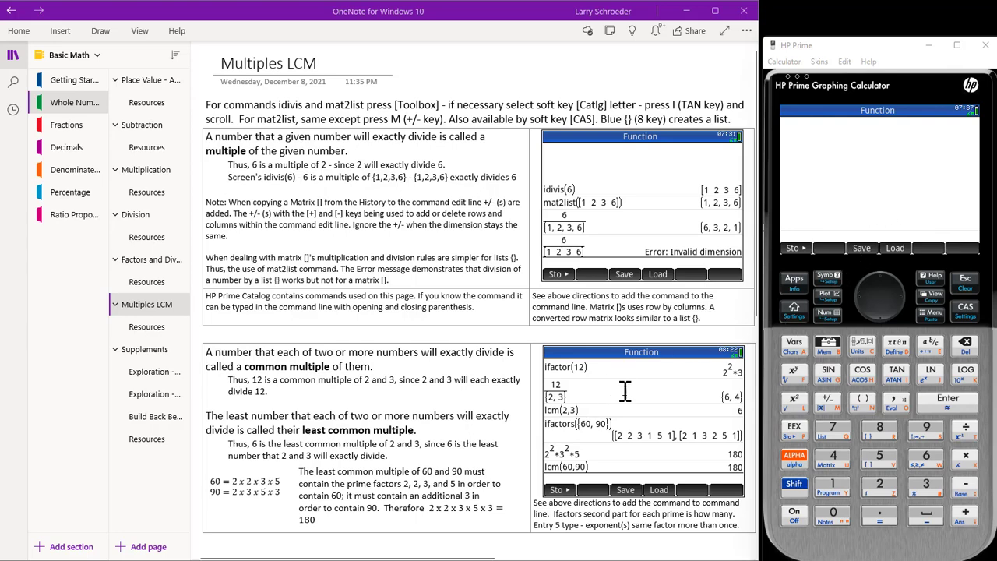
- Run ifactor(12) from the CAS Integer menu, returning 2^2*3, and enter 12 again
{"action": "left_click", "coordinate": [829, 343]}
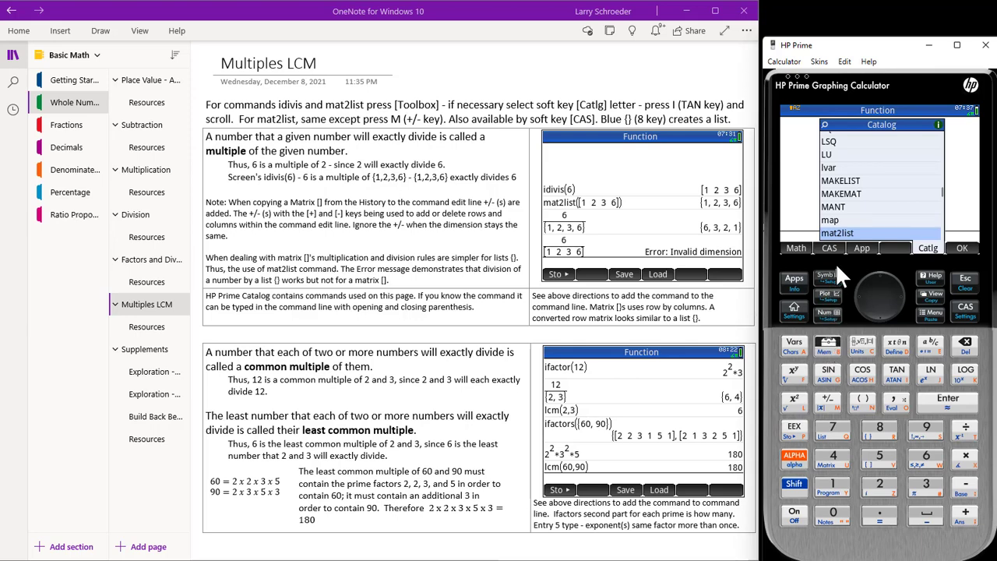
{"action": "left_click", "coordinate": [828, 248]}
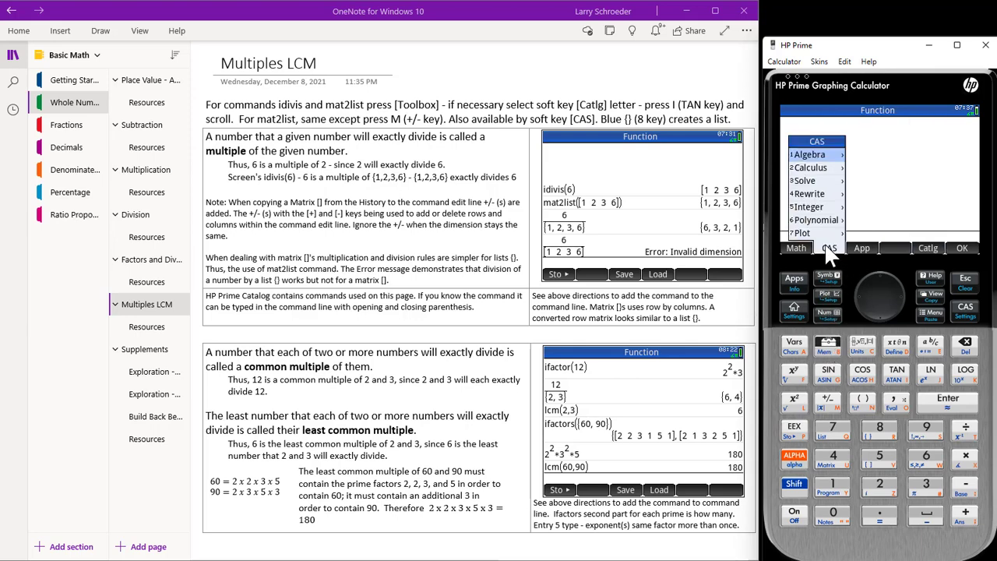
{"action": "left_click", "coordinate": [833, 208]}
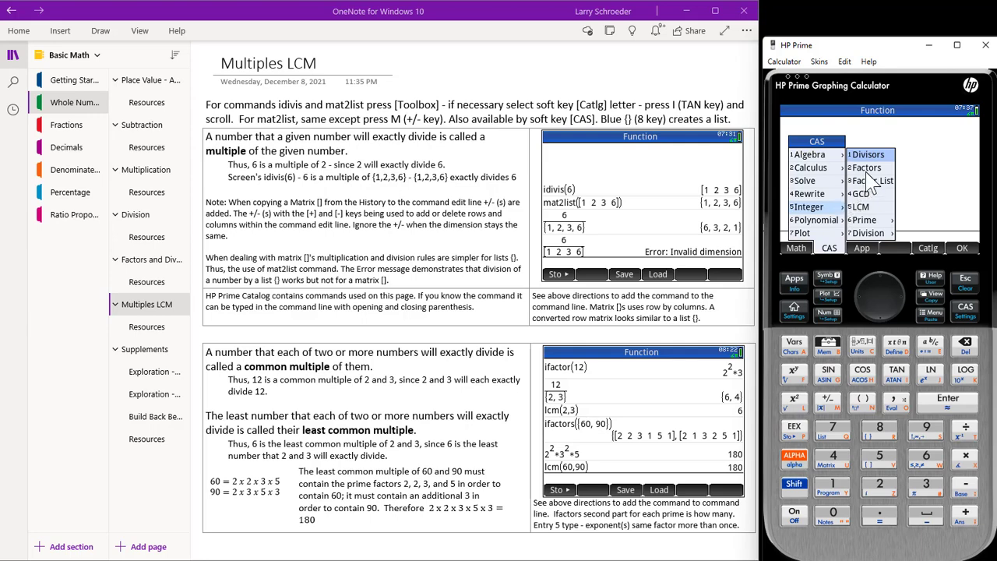
{"action": "left_click", "coordinate": [871, 169]}
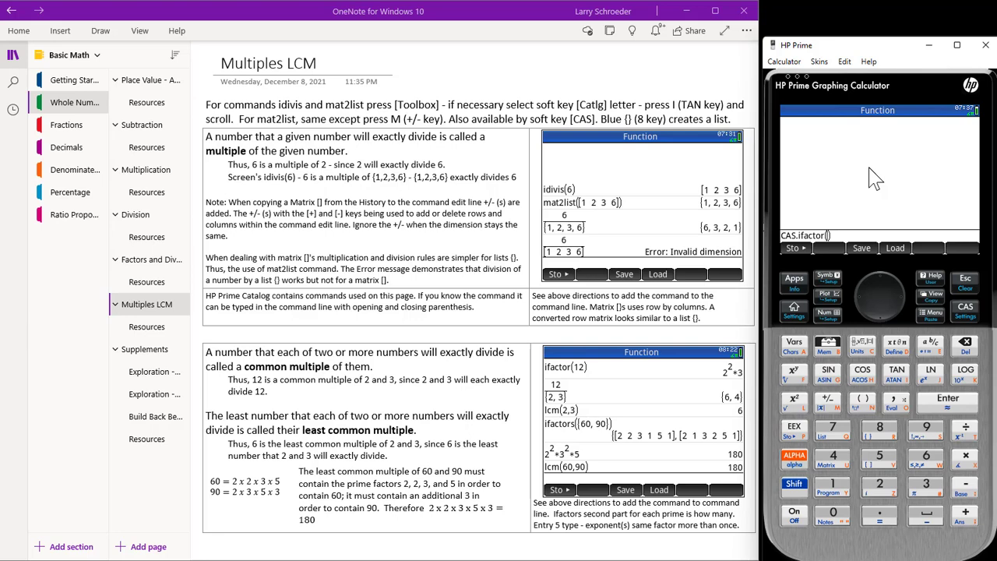
{"action": "left_click", "coordinate": [833, 486]}
{"action": "left_click", "coordinate": [875, 479]}
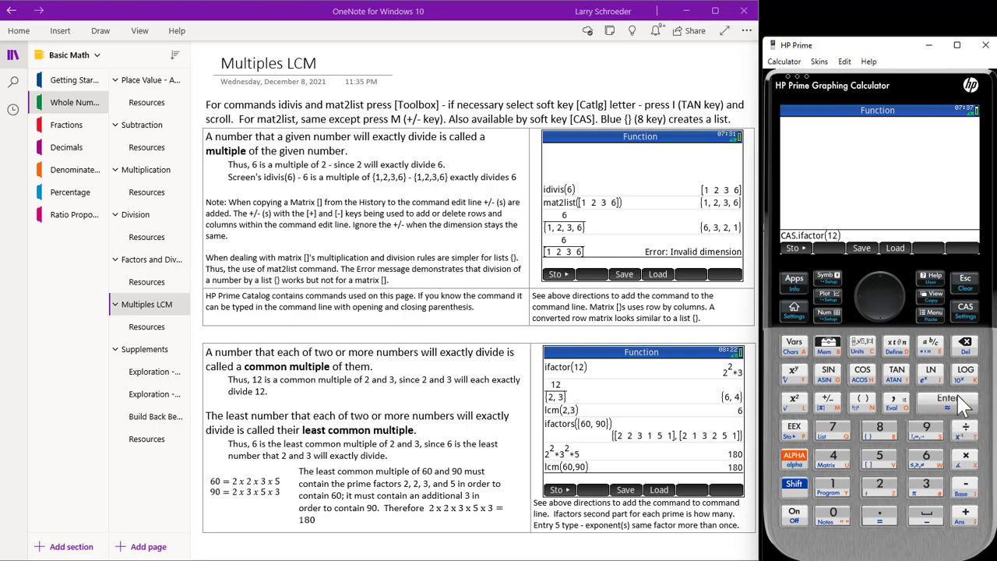
{"action": "left_click", "coordinate": [957, 395]}
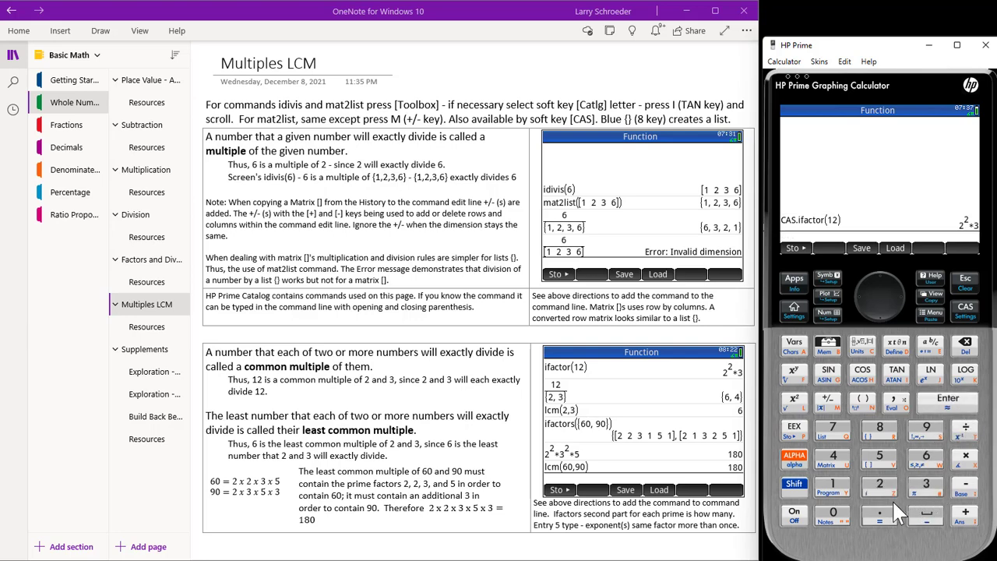
{"action": "left_click", "coordinate": [823, 483]}
- Enter 12 ÷ [2, 3] using shifted brackets and evaluate it, returning [6, 4]
{"action": "left_click", "coordinate": [965, 426]}
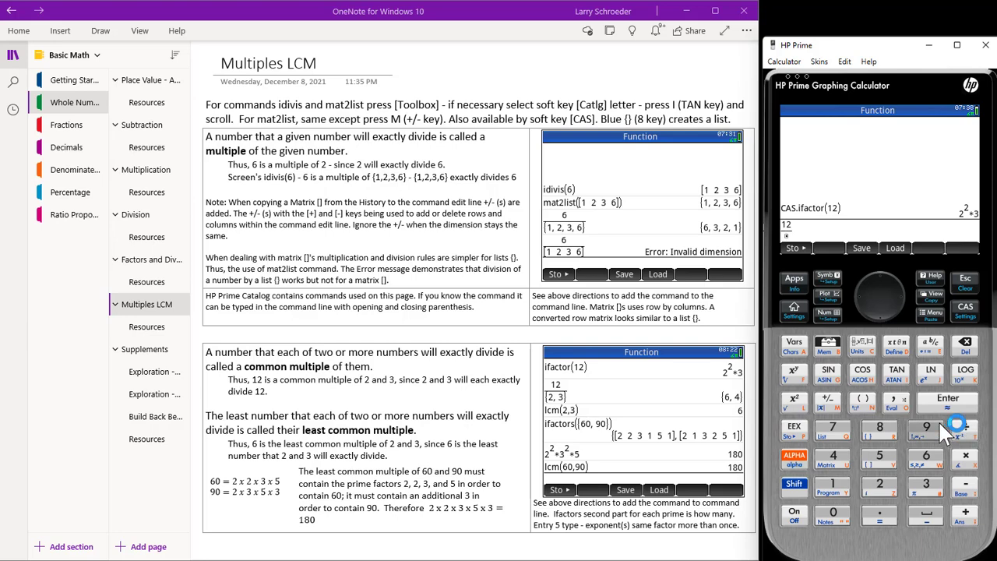
{"action": "left_click", "coordinate": [798, 489]}
{"action": "left_click", "coordinate": [877, 429]}
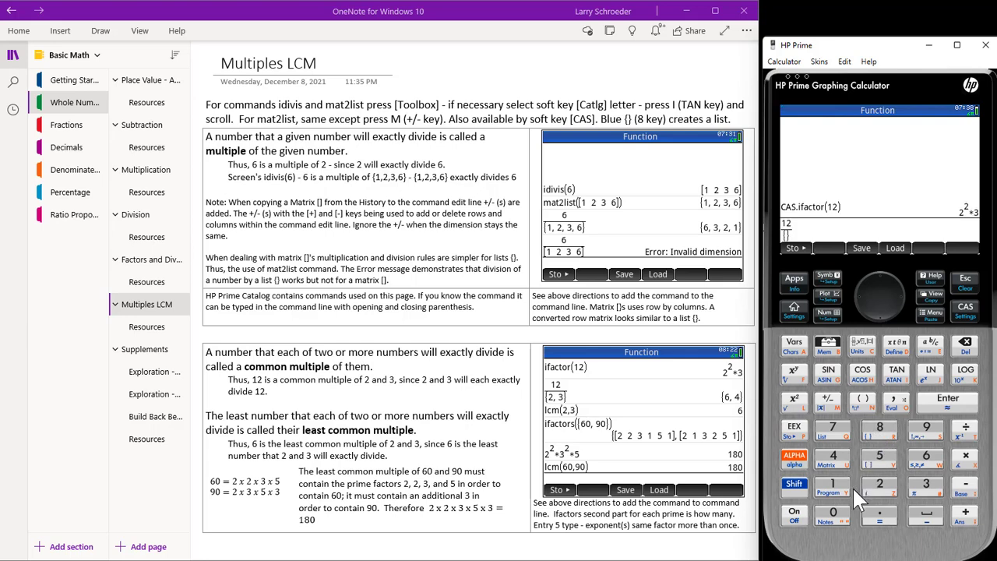
{"action": "left_click", "coordinate": [875, 484]}
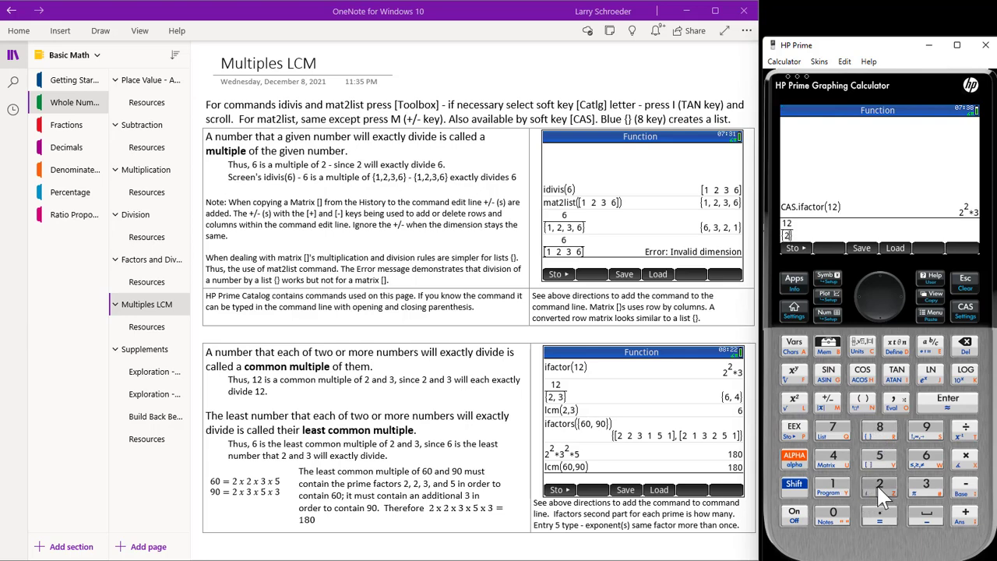
{"action": "left_click", "coordinate": [898, 401]}
{"action": "left_click", "coordinate": [924, 479]}
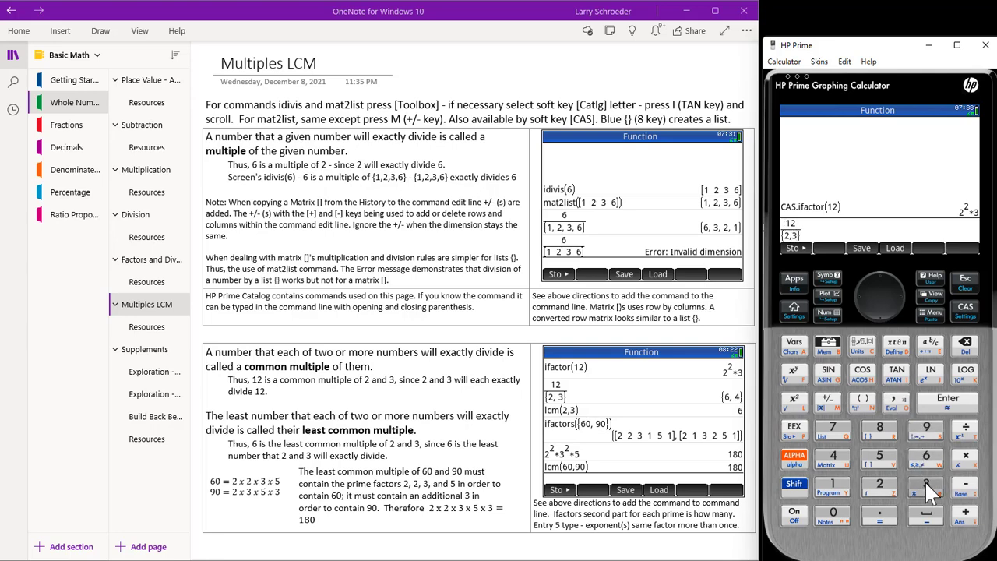
{"action": "left_click", "coordinate": [948, 399]}
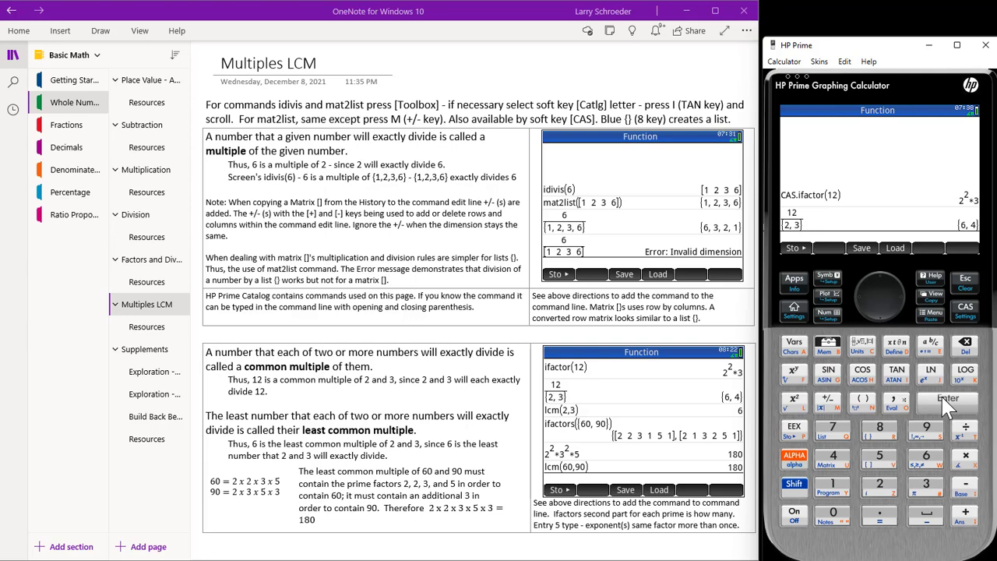
- Insert the CAS Integer LCM command and evaluate lcm(2,3) to get 6
{"action": "left_click", "coordinate": [597, 402]}
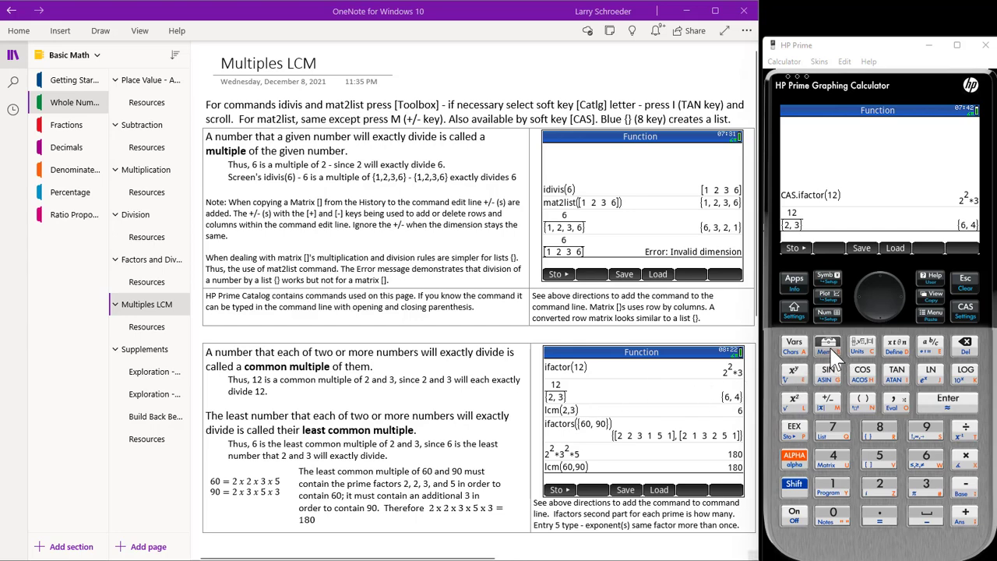
{"action": "left_click", "coordinate": [829, 347]}
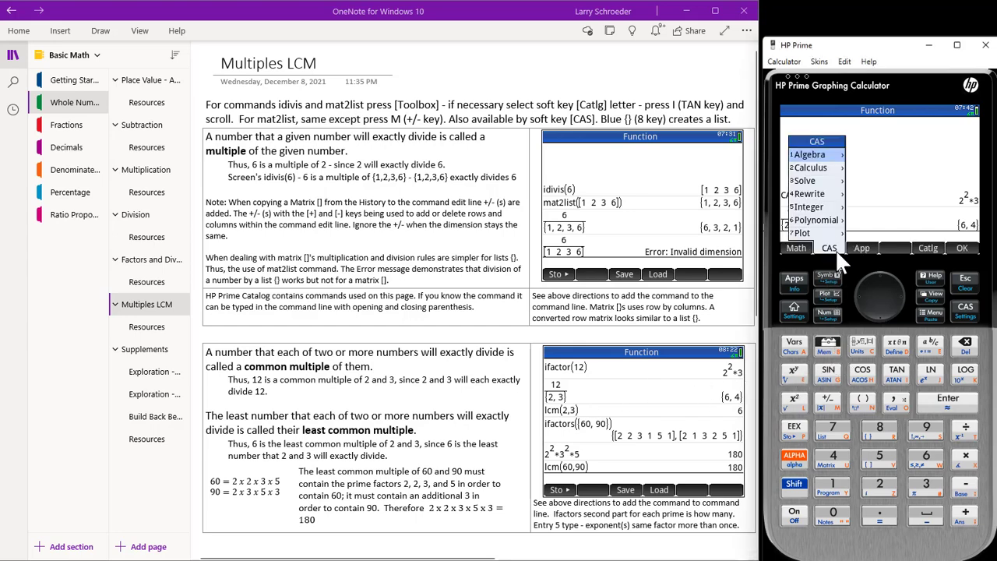
{"action": "left_click", "coordinate": [838, 207]}
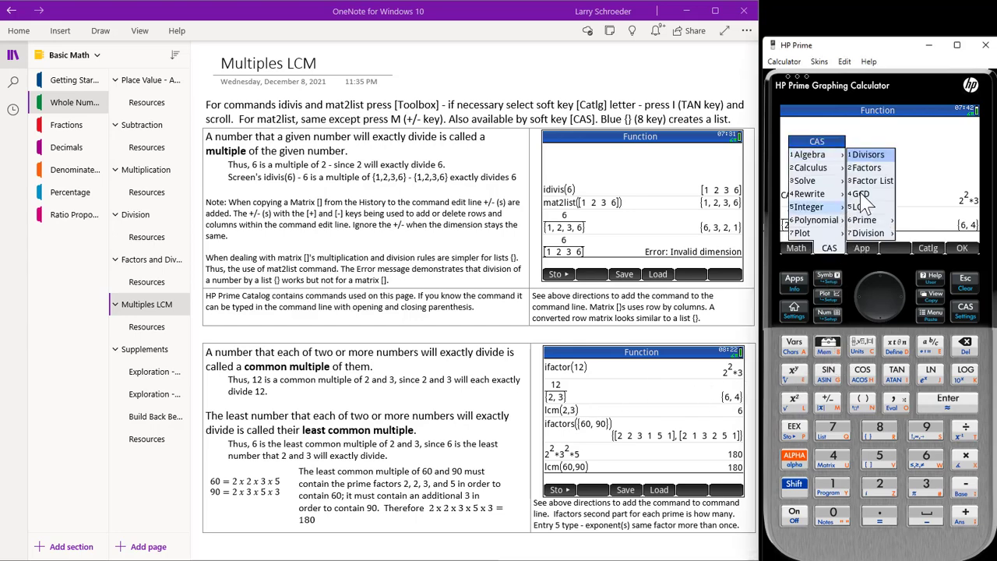
{"action": "left_click", "coordinate": [860, 208]}
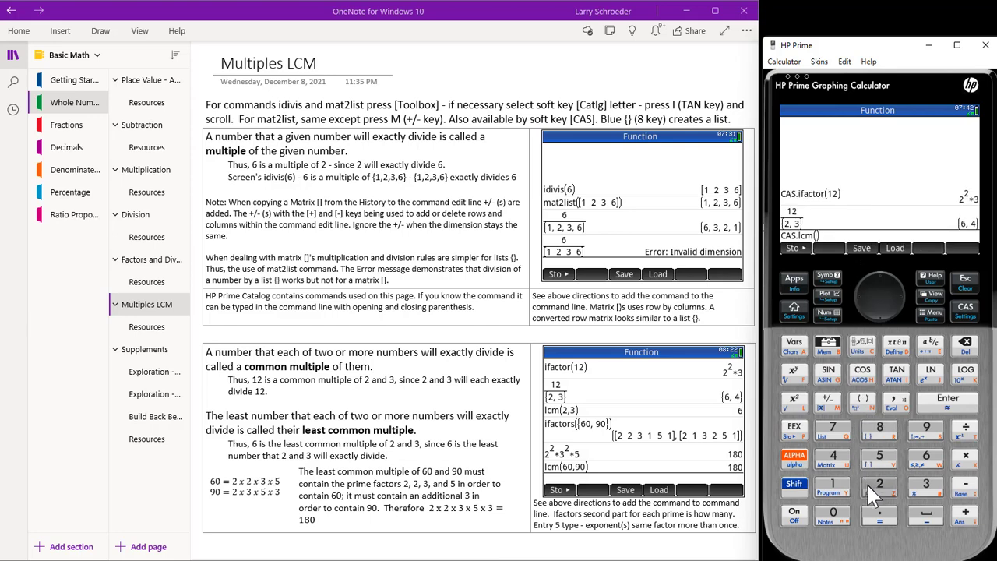
{"action": "left_click", "coordinate": [899, 402]}
{"action": "left_click", "coordinate": [926, 482]}
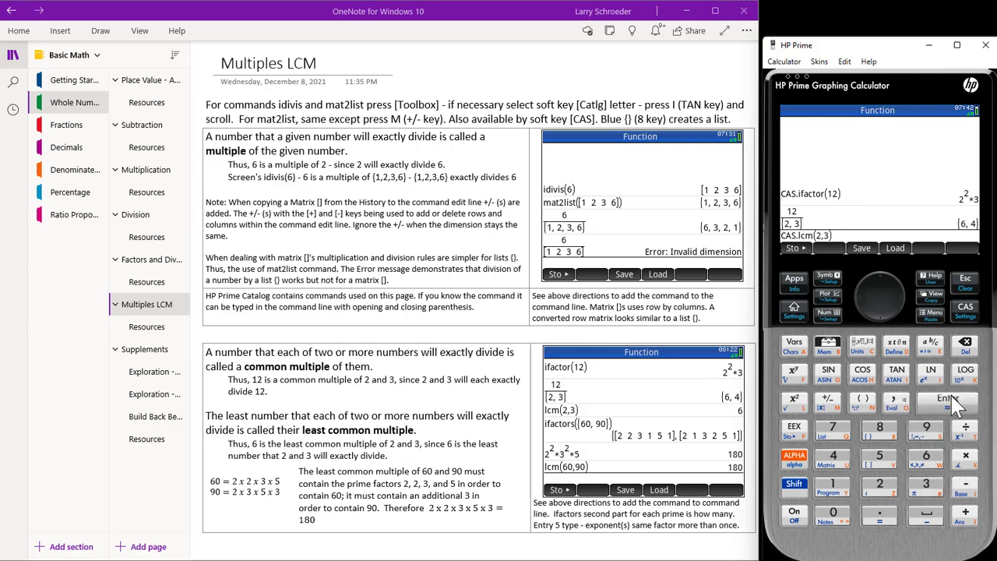
{"action": "left_click", "coordinate": [949, 400]}
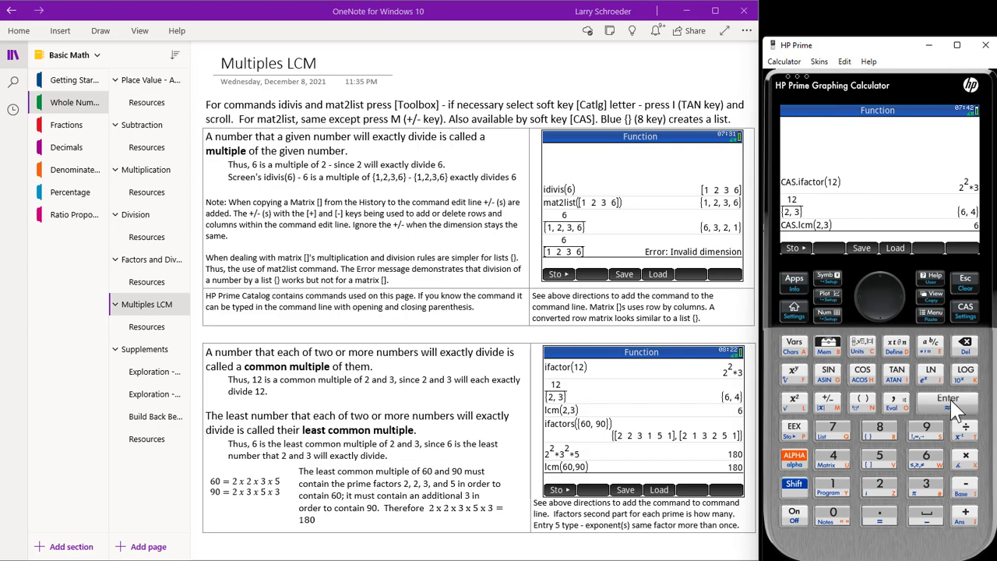
- Evaluate ifactors({60,90}) from the CAS Integer menu, giving [2 2 3 1 5 1] and [2 1 3 2 5 1]
{"action": "left_click", "coordinate": [836, 351]}
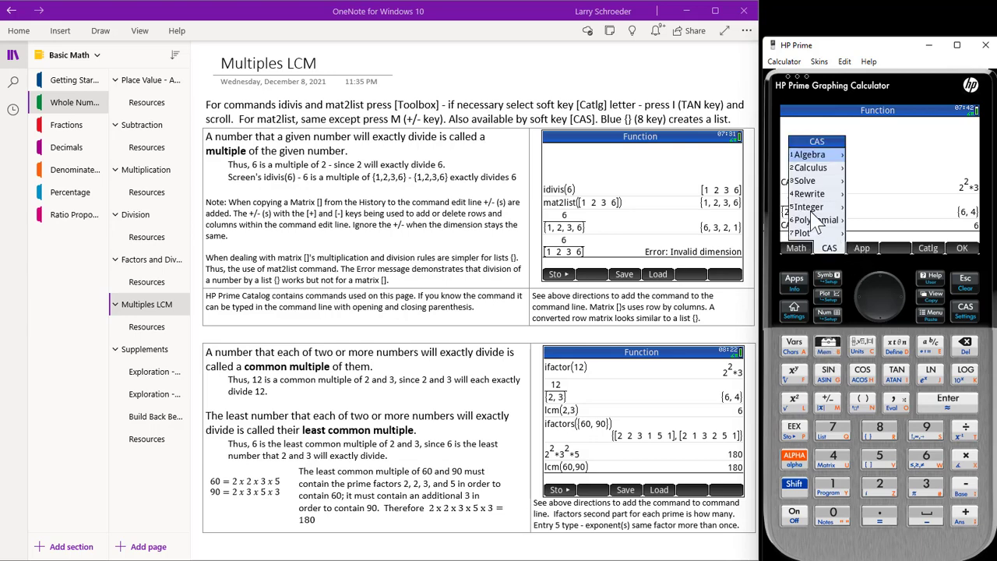
{"action": "left_click", "coordinate": [813, 209]}
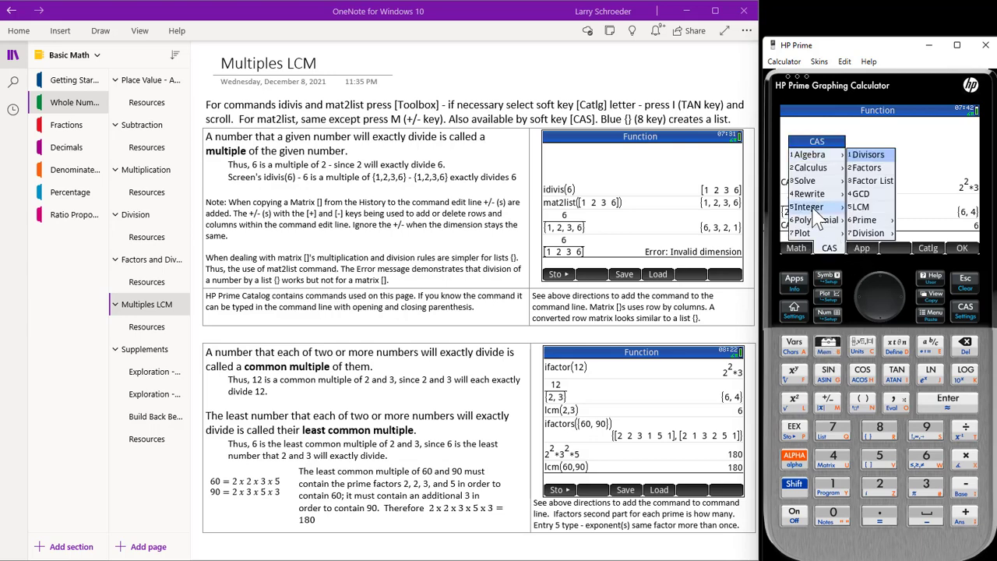
{"action": "left_click", "coordinate": [885, 184]}
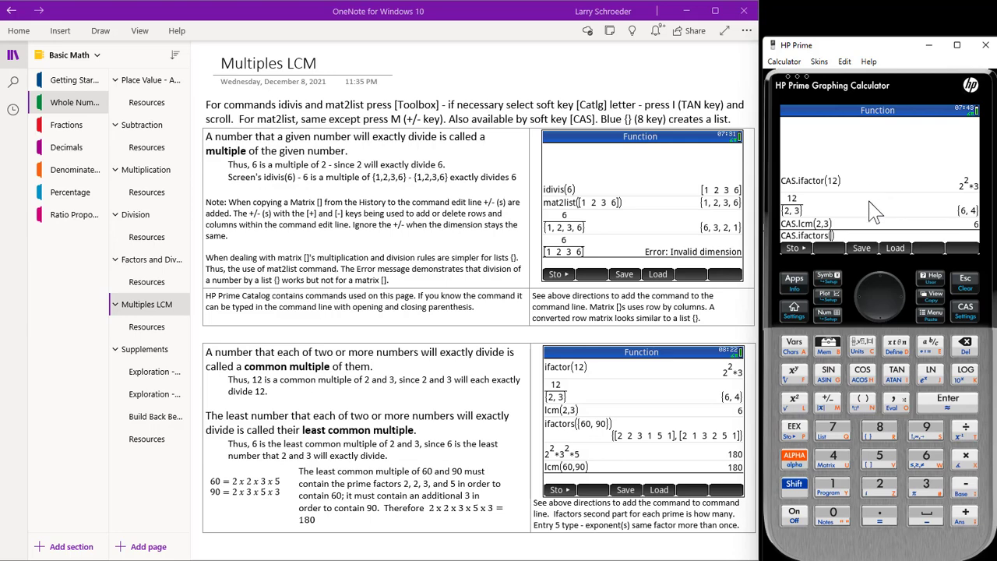
{"action": "left_click", "coordinate": [878, 433]}
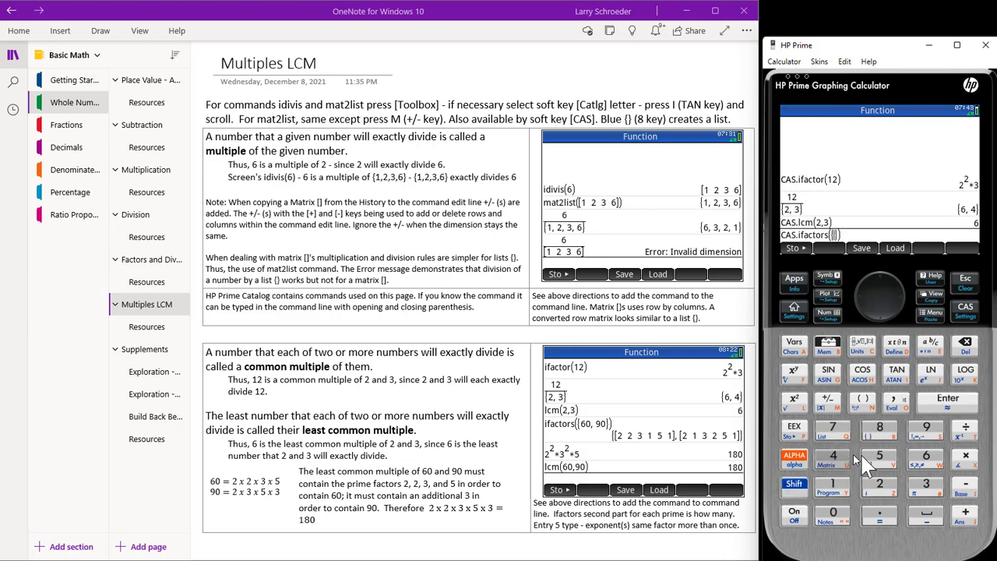
{"action": "left_click", "coordinate": [832, 516]}
{"action": "left_click", "coordinate": [893, 401]}
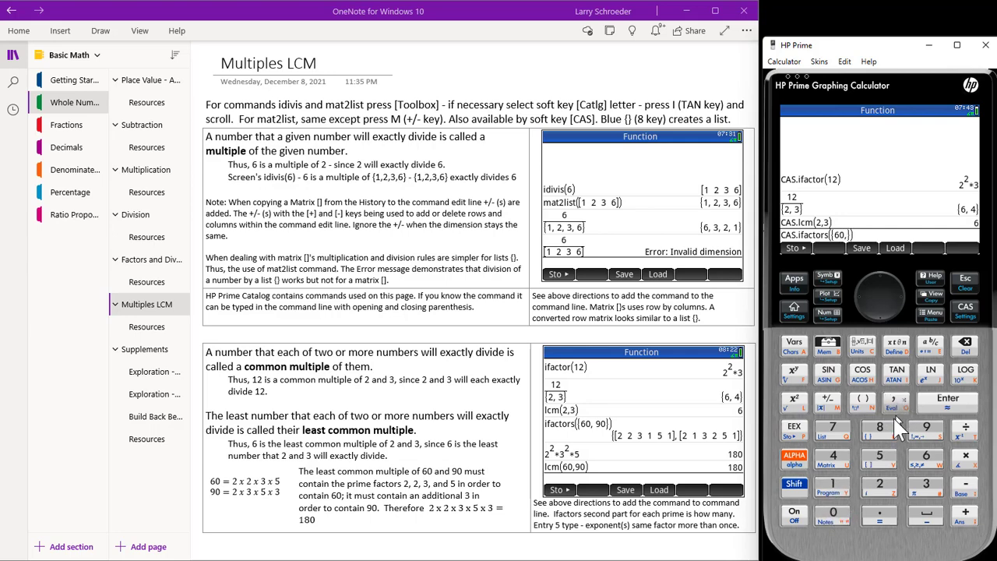
{"action": "left_click", "coordinate": [926, 426]}
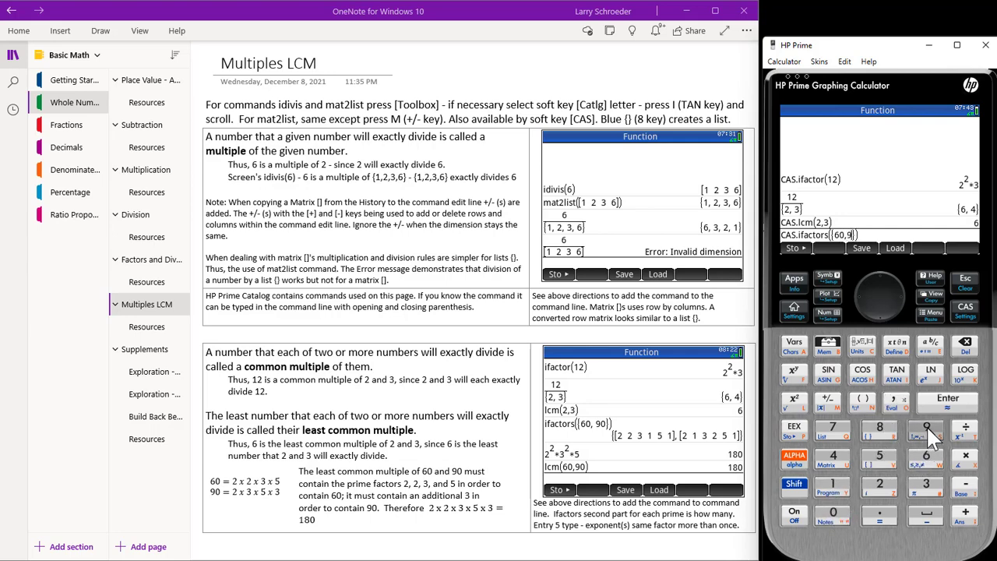
{"action": "left_click", "coordinate": [833, 514]}
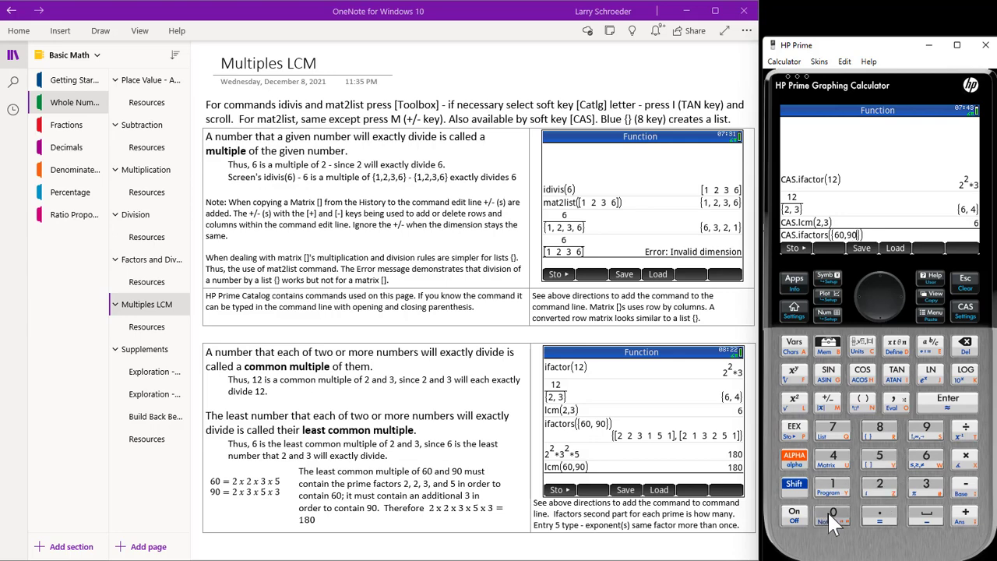
{"action": "left_click", "coordinate": [966, 410]}
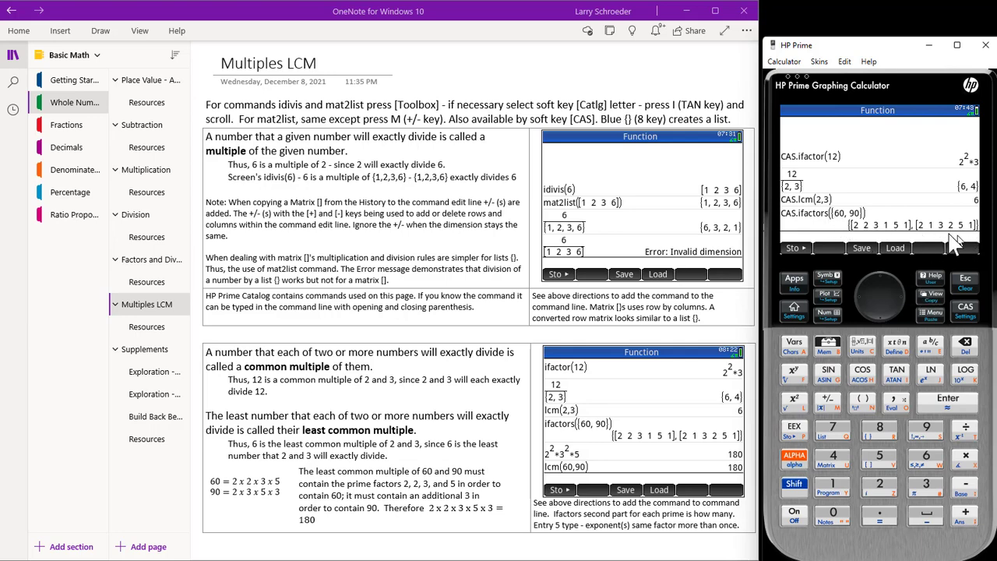
{"action": "left_click", "coordinate": [677, 405]}
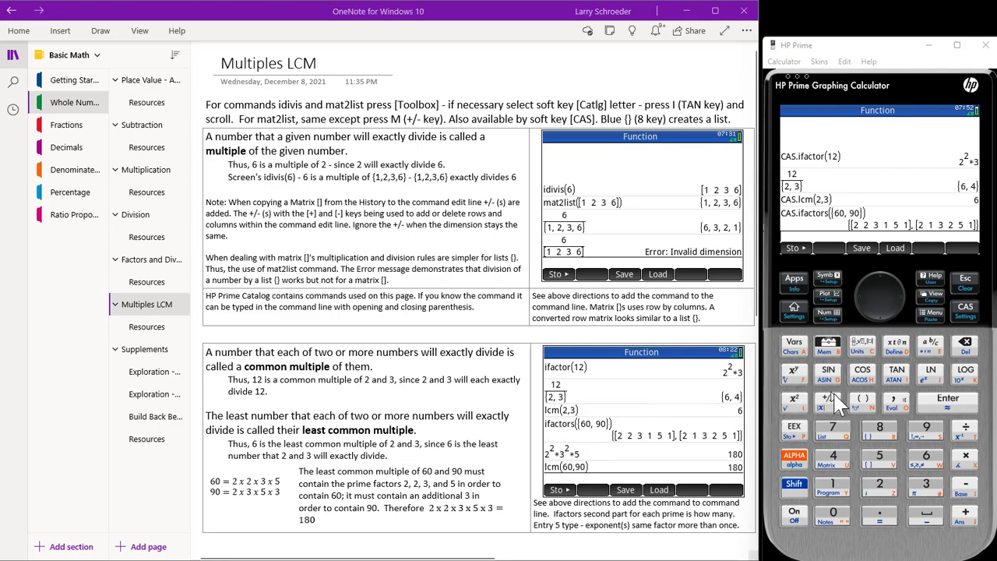
- Key in 2^2*3^2*5 on the keypad and evaluate it to 180
{"action": "left_click", "coordinate": [876, 484]}
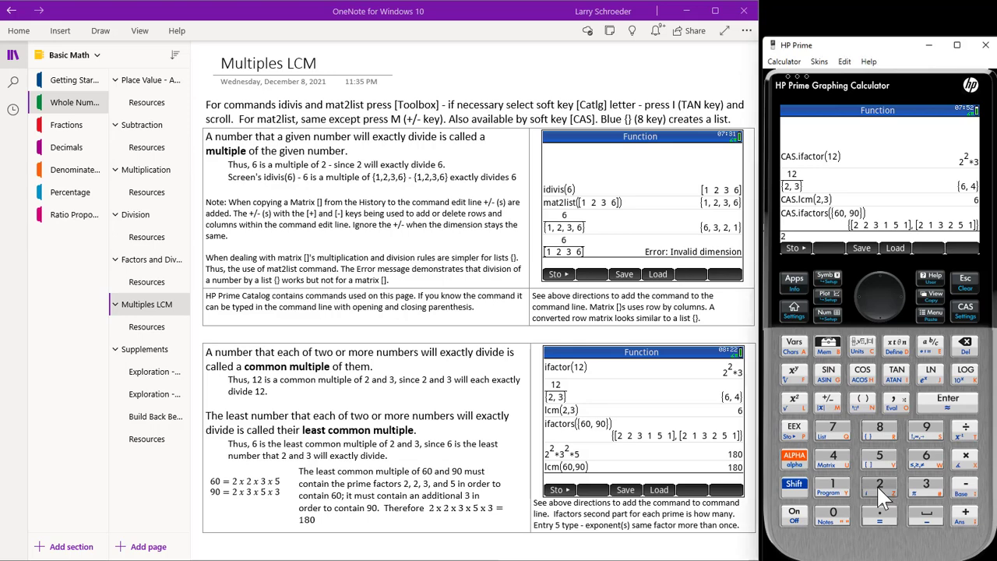
{"action": "left_click", "coordinate": [793, 403]}
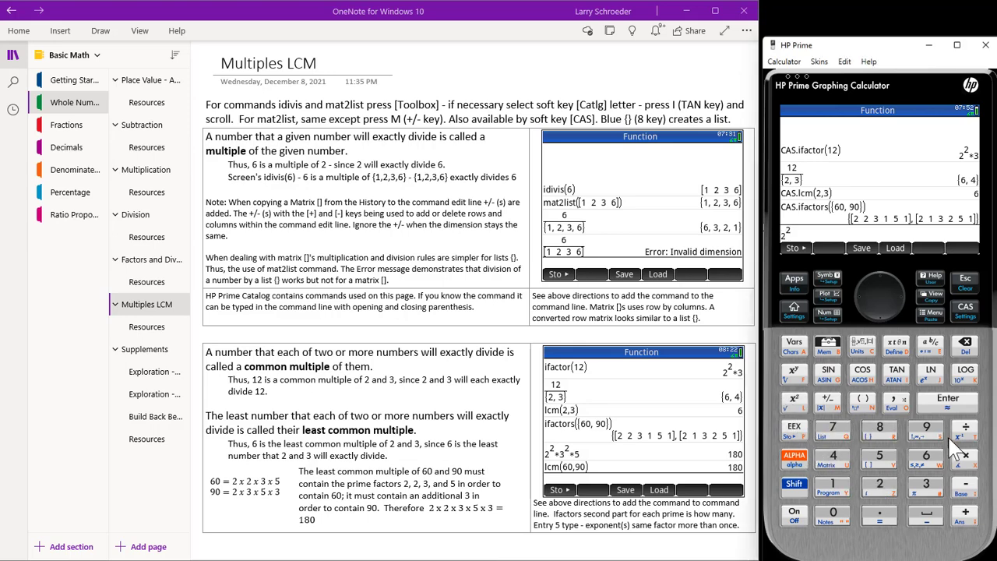
{"action": "left_click", "coordinate": [964, 461]}
{"action": "left_click", "coordinate": [792, 403]}
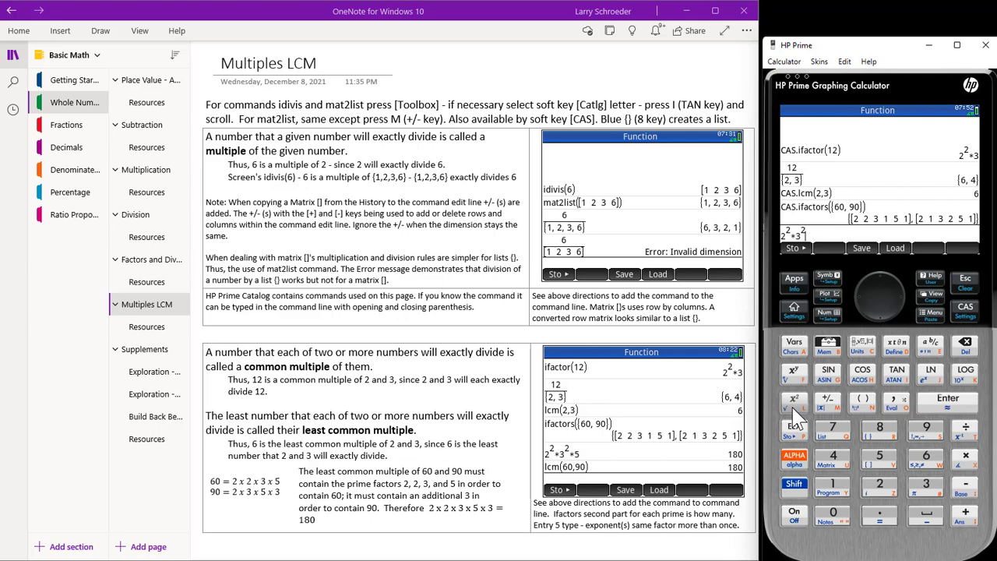
{"action": "left_click", "coordinate": [970, 464]}
{"action": "left_click", "coordinate": [875, 454]}
{"action": "left_click", "coordinate": [948, 401]}
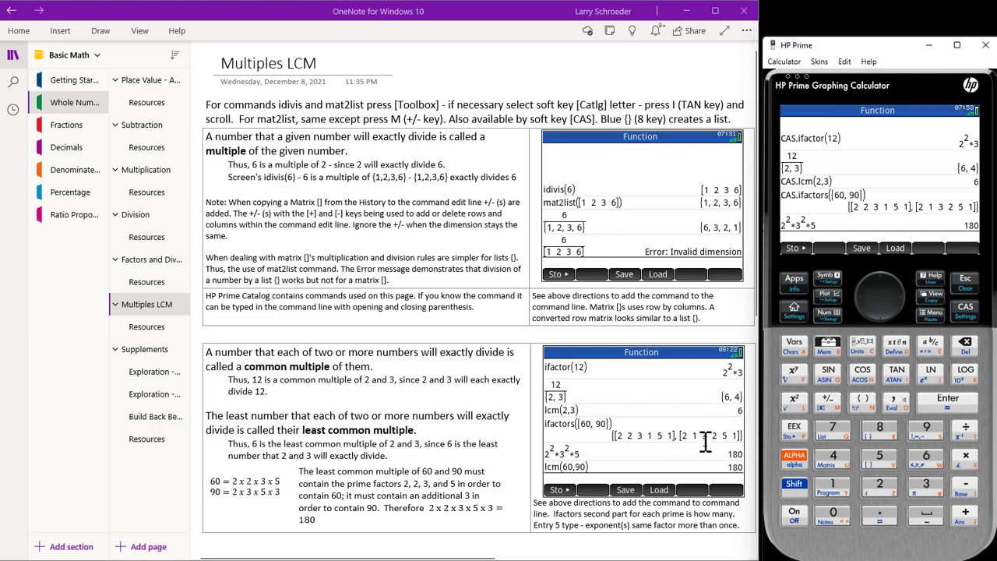
- Evaluate CAS lcm(60,90) from the Integer menu, returning 180
{"action": "left_click", "coordinate": [828, 348]}
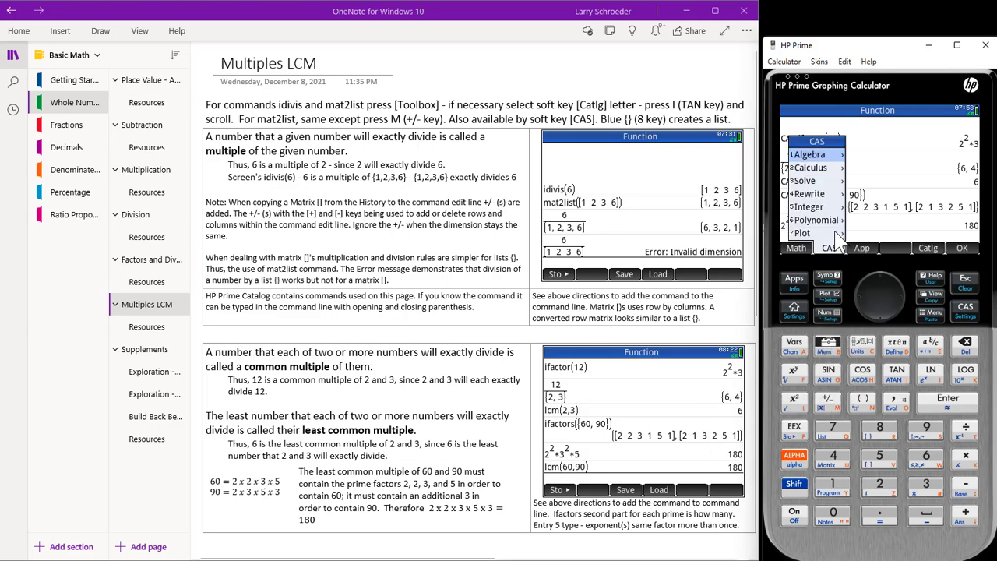
{"action": "left_click", "coordinate": [816, 208]}
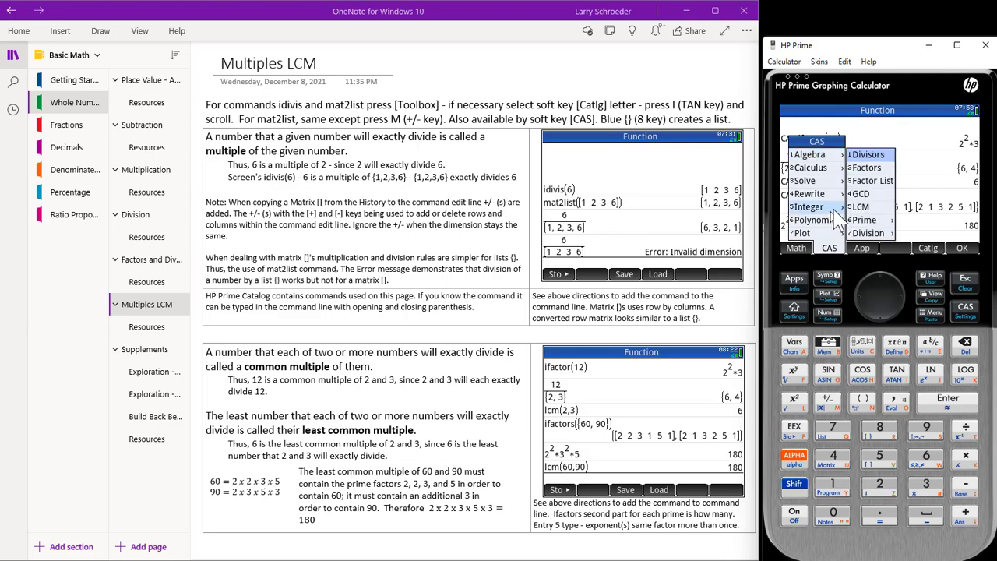
{"action": "left_click", "coordinate": [861, 206]}
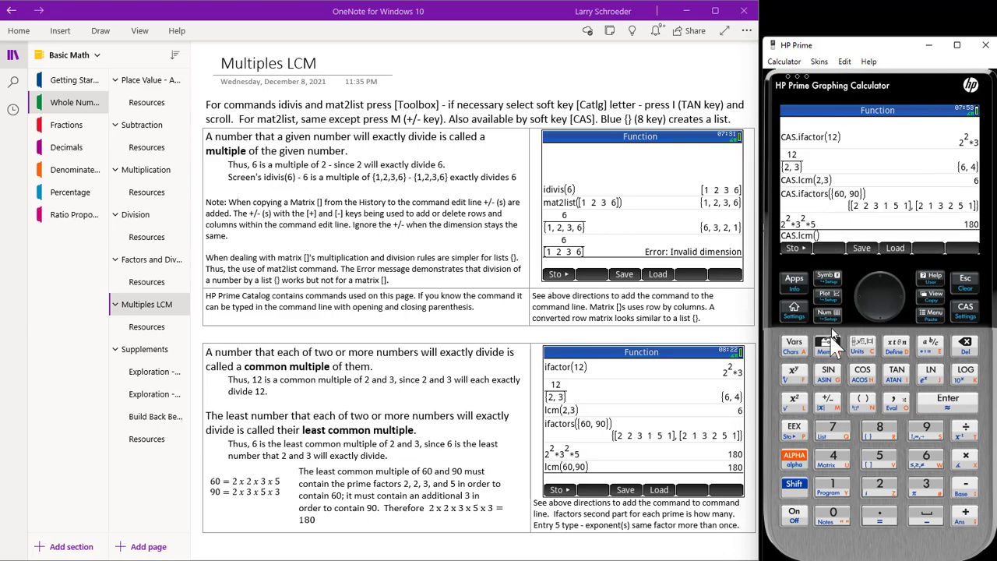
{"action": "left_click", "coordinate": [927, 452]}
{"action": "left_click", "coordinate": [835, 506]}
{"action": "left_click", "coordinate": [929, 425]}
{"action": "left_click", "coordinate": [837, 509]}
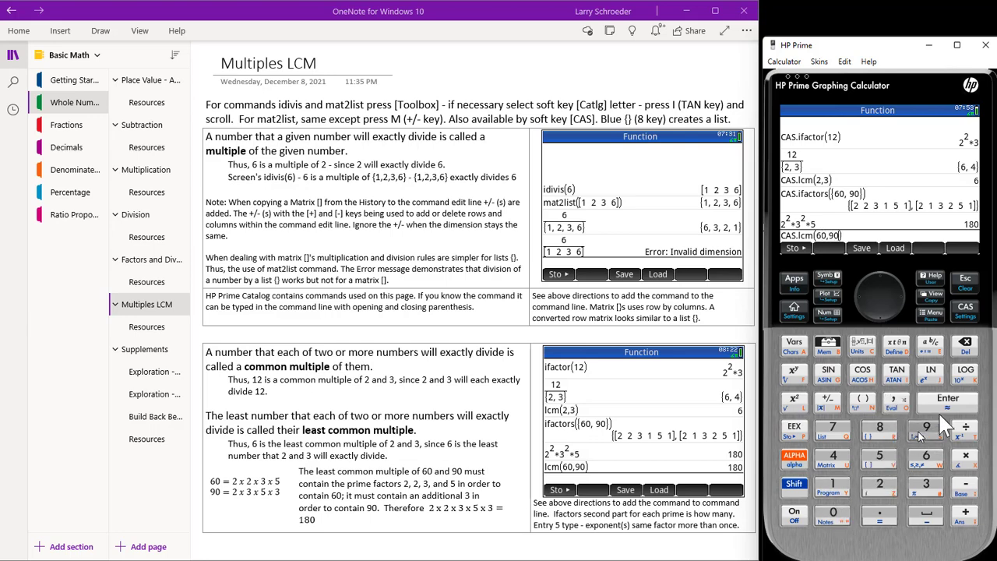
{"action": "left_click", "coordinate": [950, 410]}
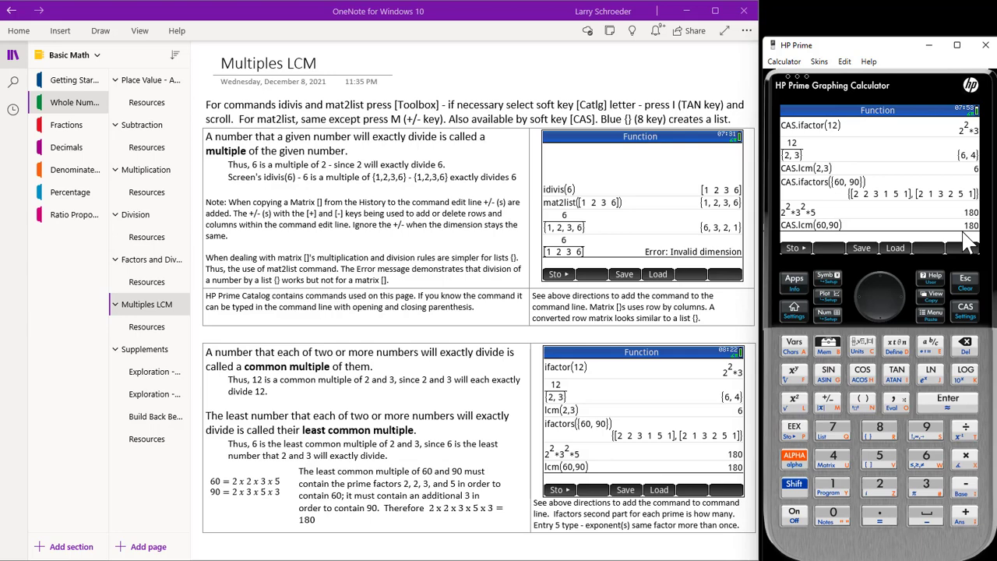
{"action": "left_click", "coordinate": [296, 350]}
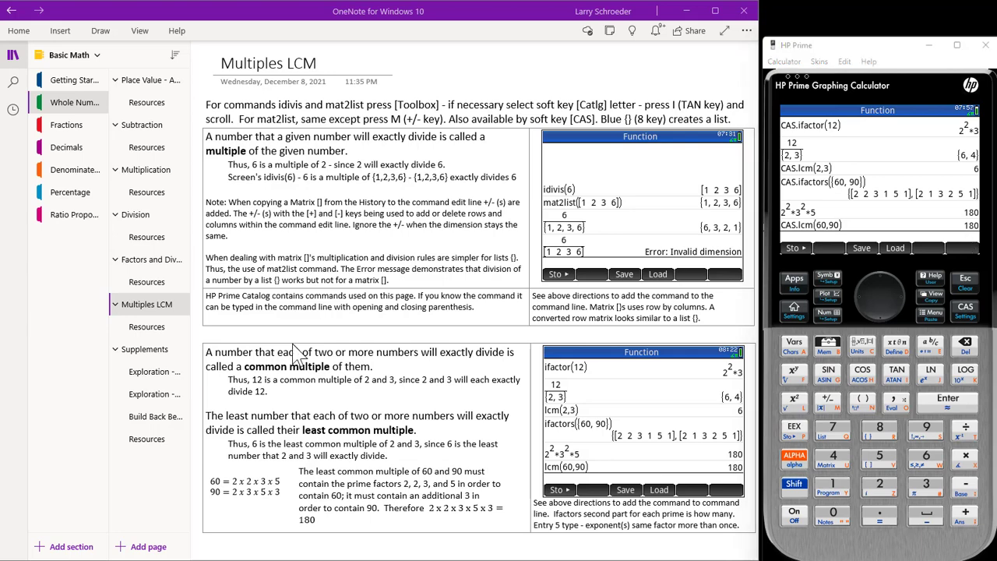